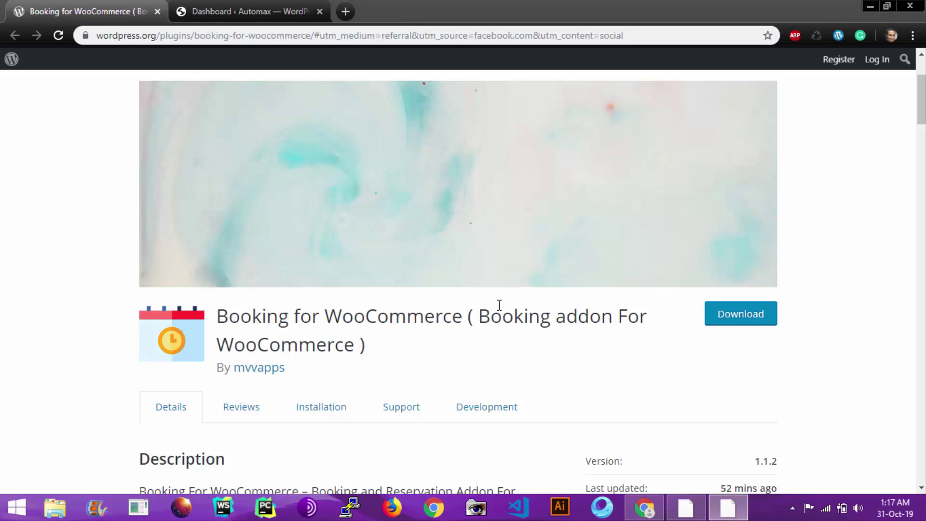
- Switch to the admin Dashboard and open the Installed Plugins list
{"action": "left_click", "coordinate": [284, 8]}
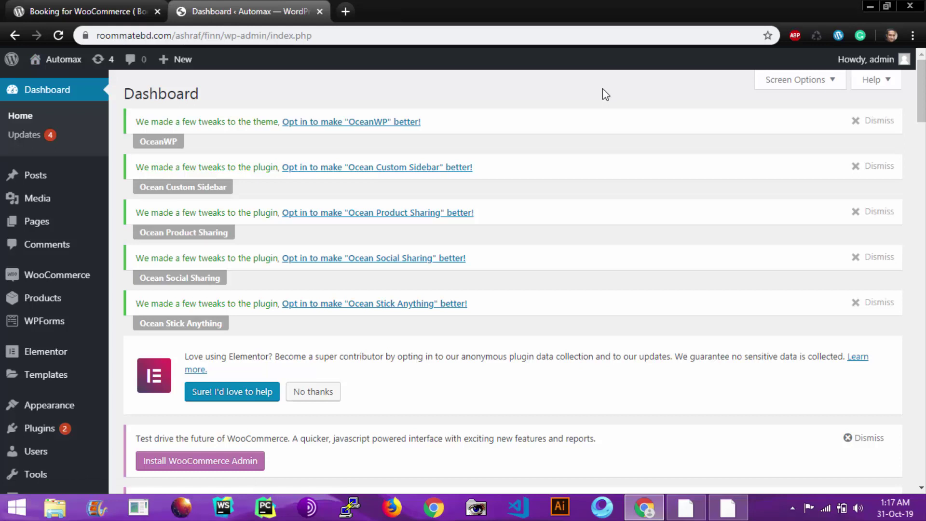
{"action": "mouse_move", "coordinate": [87, 275]}
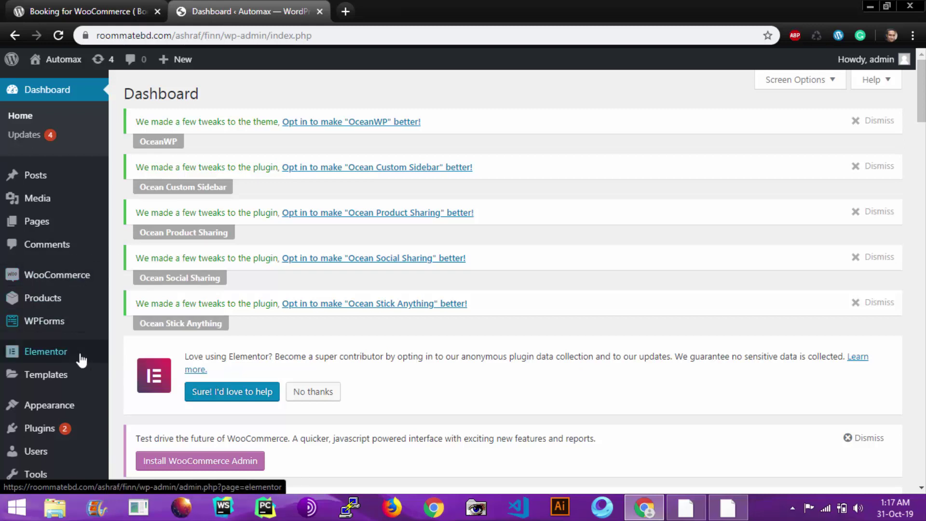
{"action": "mouse_move", "coordinate": [80, 439]}
{"action": "left_click", "coordinate": [152, 418]}
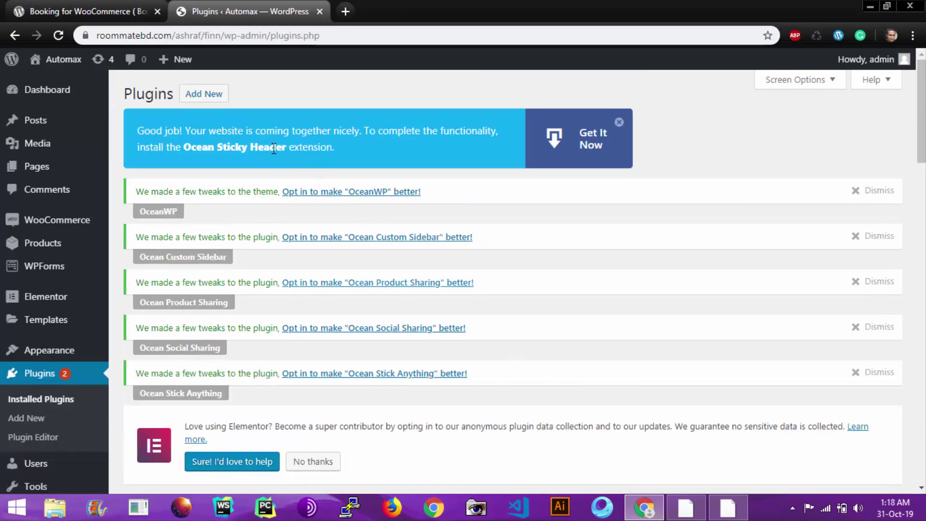
- Open Add Plugins and paste the booking plugin's name into the plugin search
{"action": "left_click", "coordinate": [201, 95]}
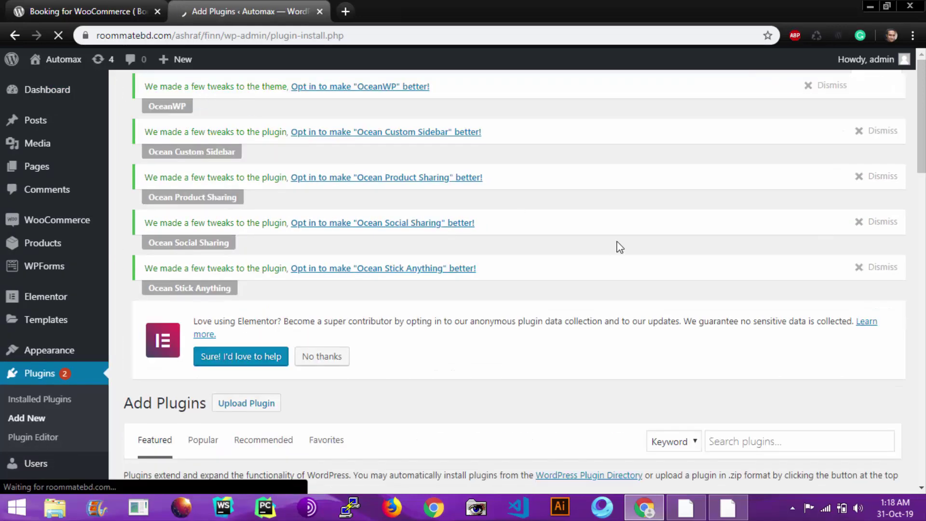
{"action": "scroll", "coordinate": [682, 260], "scroll_direction": "down", "scroll_amount": 2}
{"action": "left_click", "coordinate": [766, 311]}
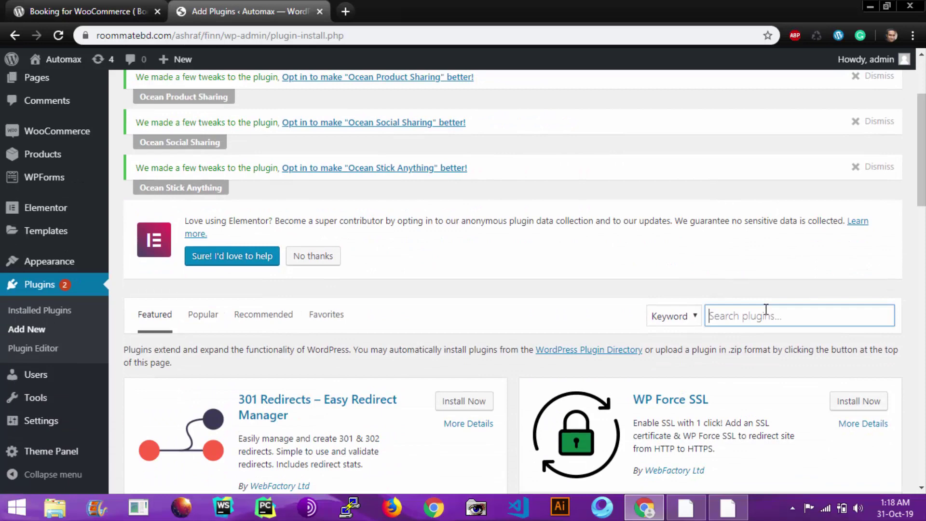
{"action": "right_click", "coordinate": [766, 310]}
{"action": "left_click", "coordinate": [815, 201]}
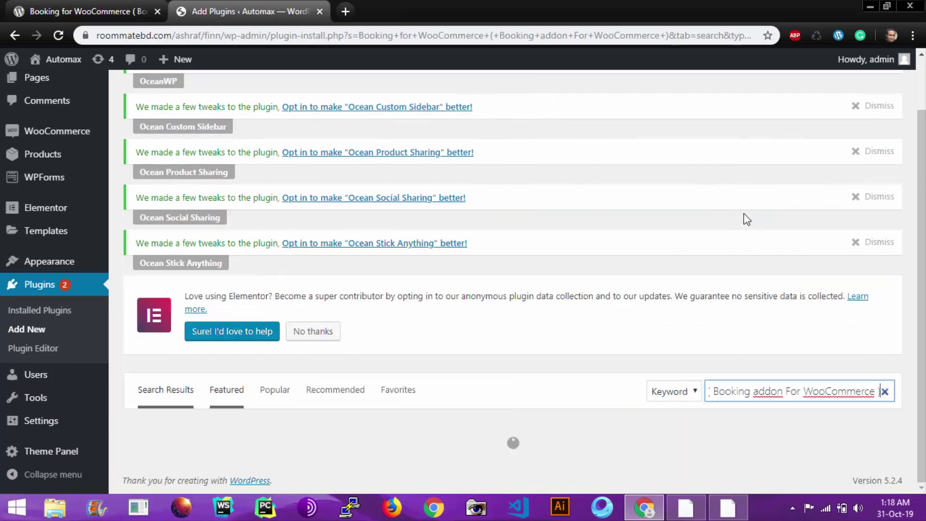
- Locate the mvvapps result with Ctrl+F and install Booking for WooCommerce
{"action": "scroll", "coordinate": [722, 209], "scroll_direction": "down", "scroll_amount": 4}
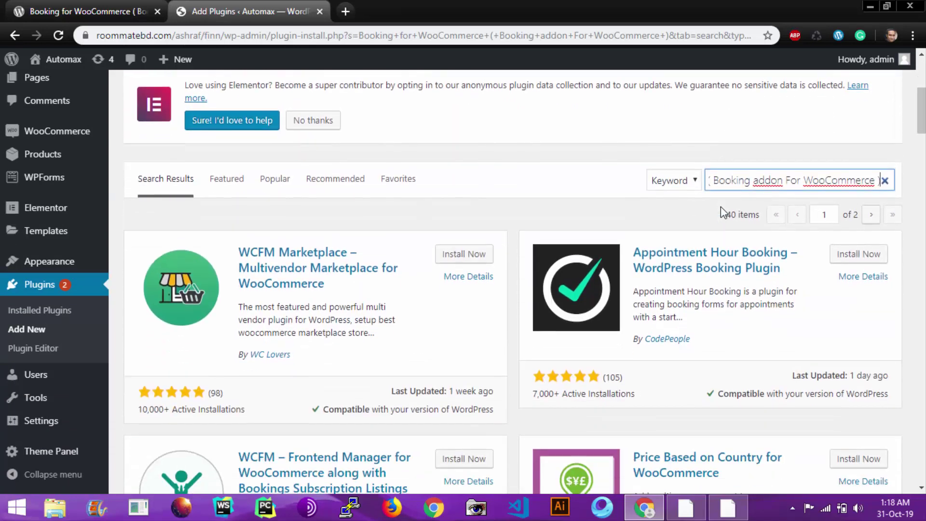
{"action": "key", "text": "ctrl+f"}
{"action": "type", "text": "mvv"}
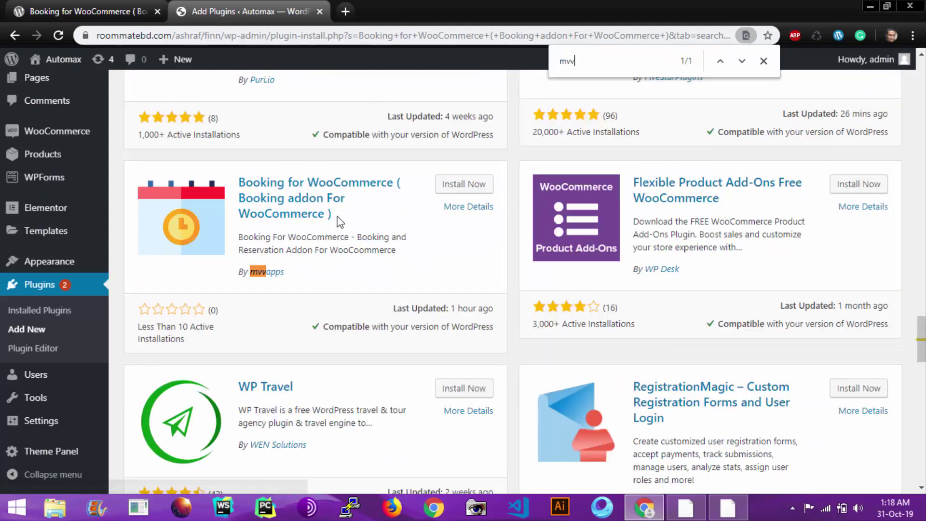
{"action": "left_click", "coordinate": [482, 194]}
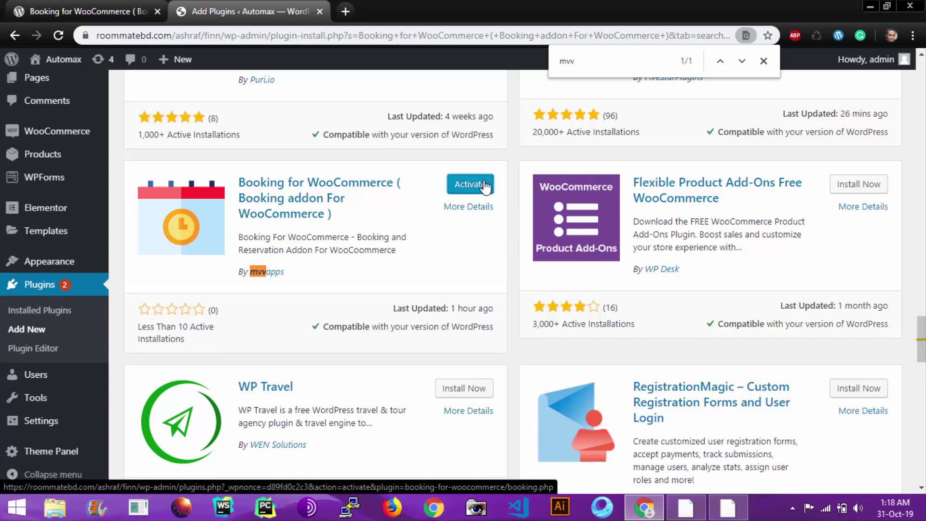
- Activate Booking for WooCommerce and view its Manage Items list showing Test room and Room type one
{"action": "left_click", "coordinate": [484, 184]}
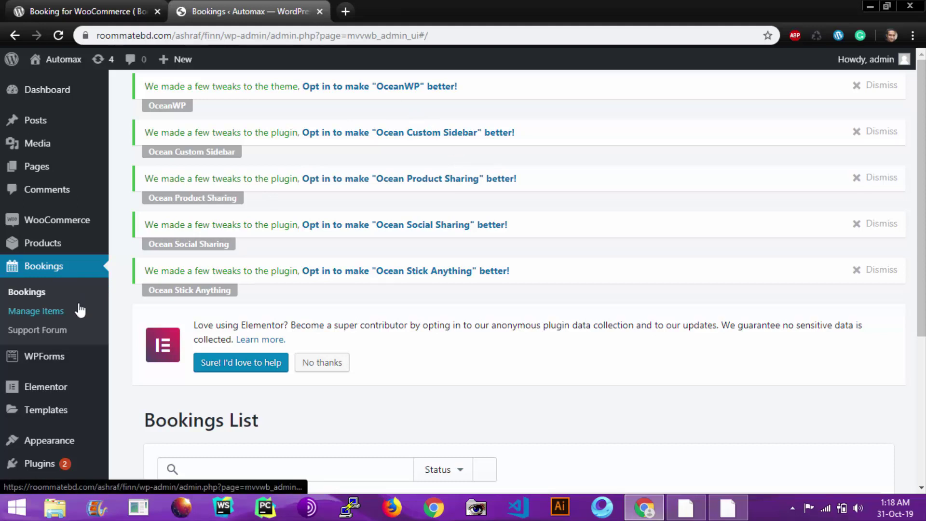
{"action": "left_click", "coordinate": [81, 311]}
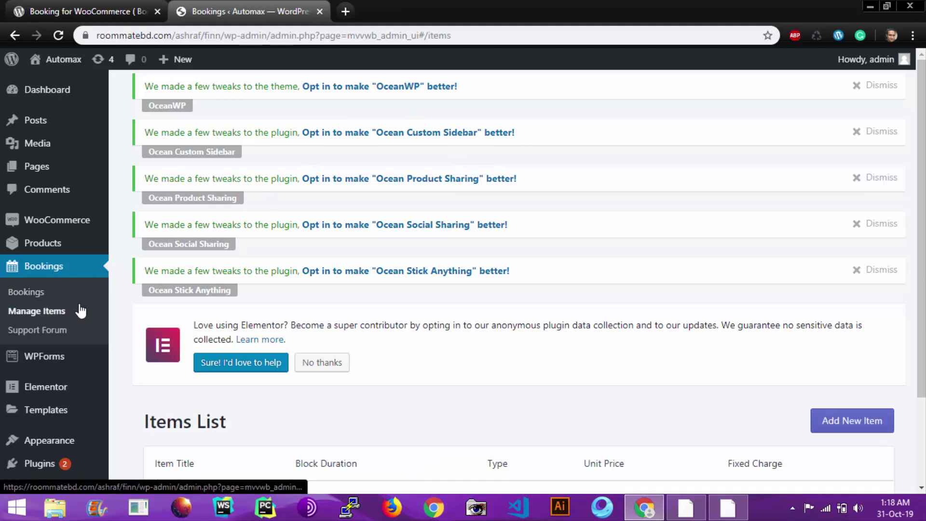
{"action": "scroll", "coordinate": [379, 264], "scroll_direction": "down", "scroll_amount": 3}
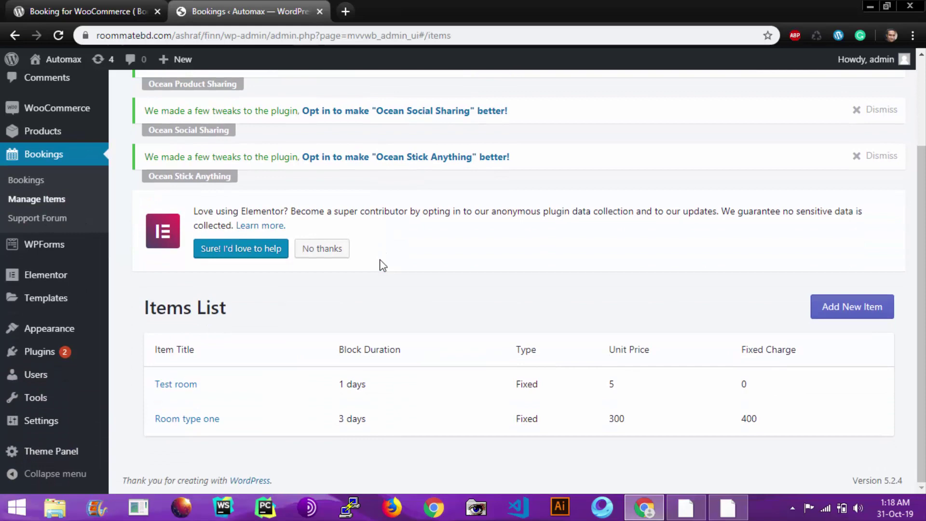
- Start a new booking item titled 'Test Room 1'
{"action": "left_click", "coordinate": [836, 311]}
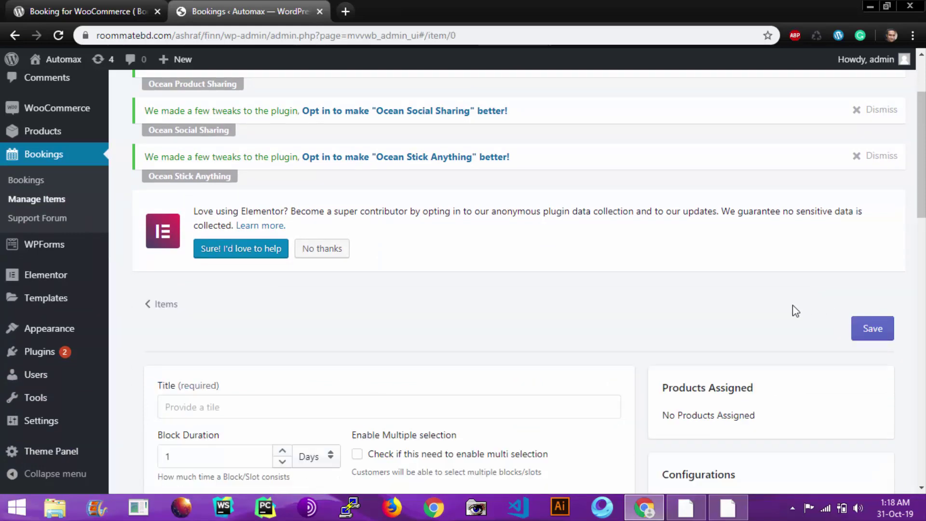
{"action": "scroll", "coordinate": [794, 309], "scroll_direction": "down", "scroll_amount": 3}
{"action": "scroll", "coordinate": [791, 310], "scroll_direction": "up", "scroll_amount": 4}
{"action": "scroll", "coordinate": [790, 312], "scroll_direction": "down", "scroll_amount": 4}
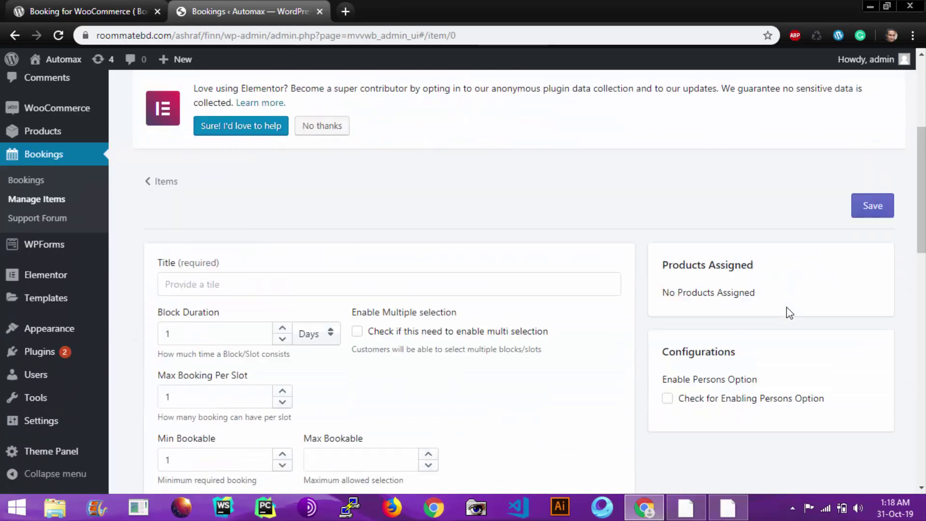
{"action": "scroll", "coordinate": [772, 313], "scroll_direction": "down", "scroll_amount": 2}
{"action": "left_click", "coordinate": [370, 209]}
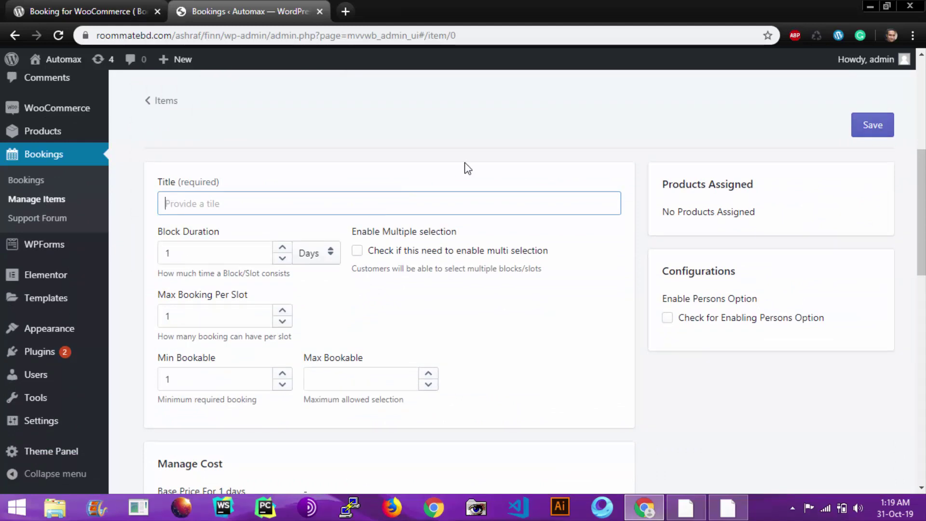
{"action": "type", "text": "Test"}
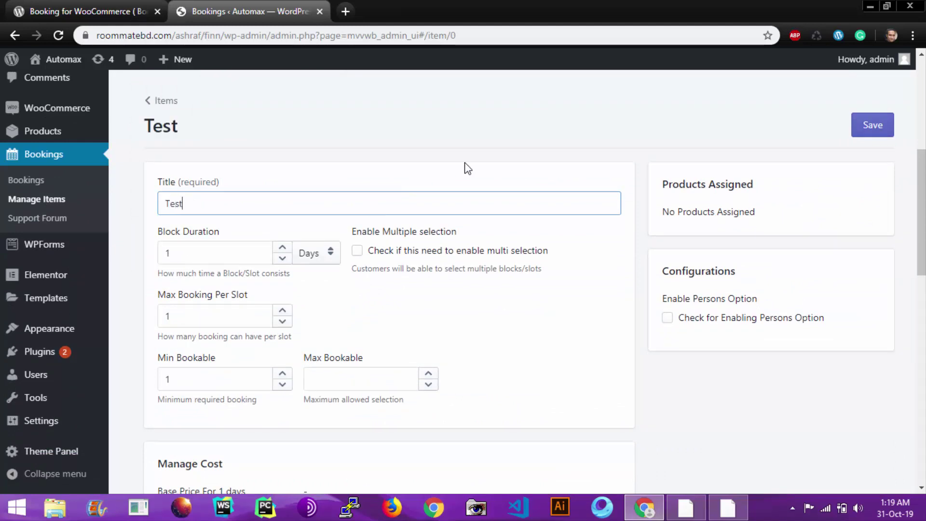
{"action": "type", "text": " R"}
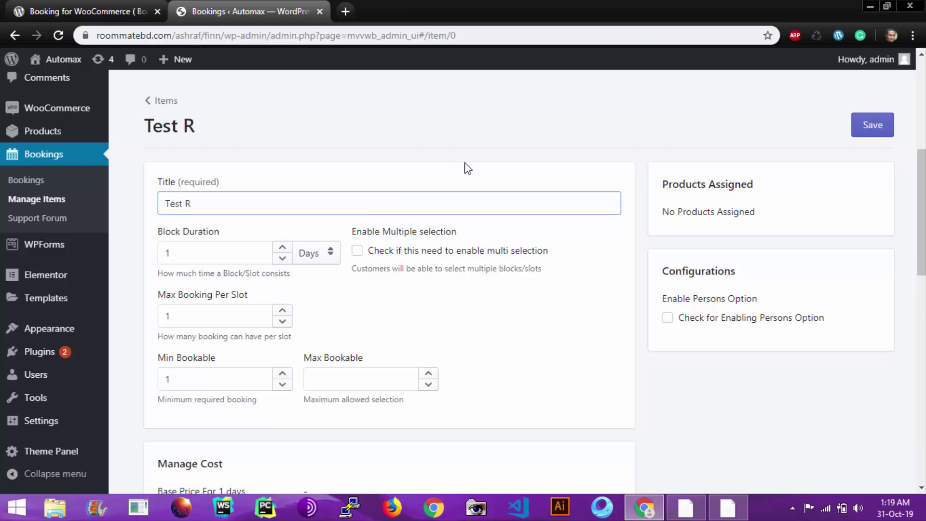
{"action": "type", "text": "oom 1"}
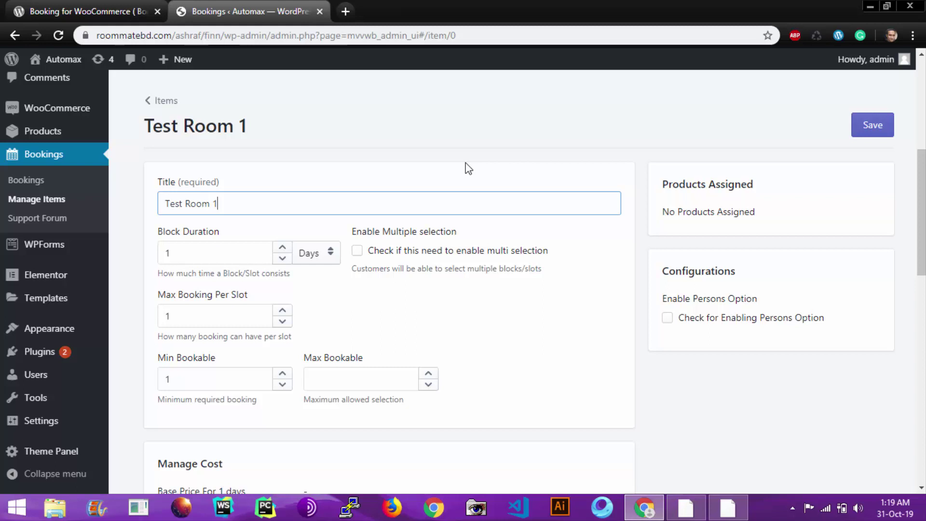
- Keep block duration, max bookings per slot and min bookable at 1; set Max Bookable to 5
{"action": "scroll", "coordinate": [467, 166], "scroll_direction": "down", "scroll_amount": 1}
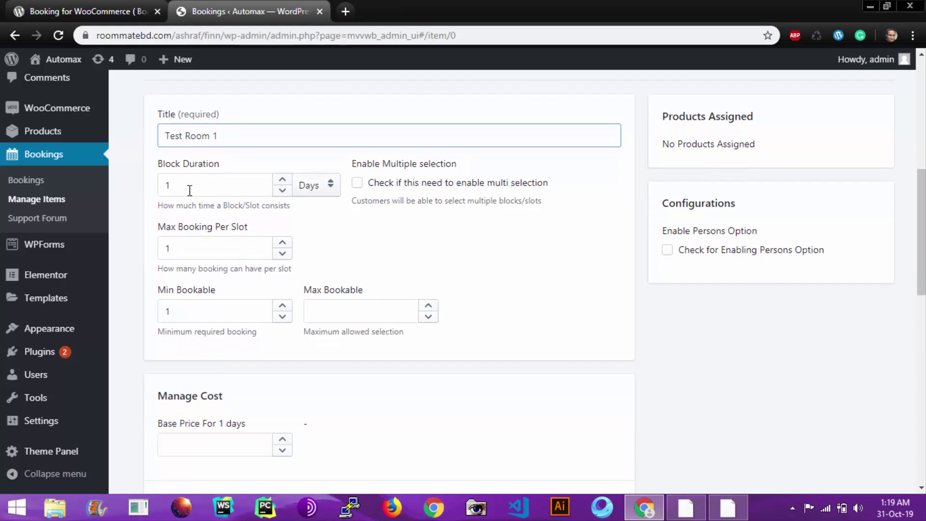
{"action": "left_click", "coordinate": [214, 190]}
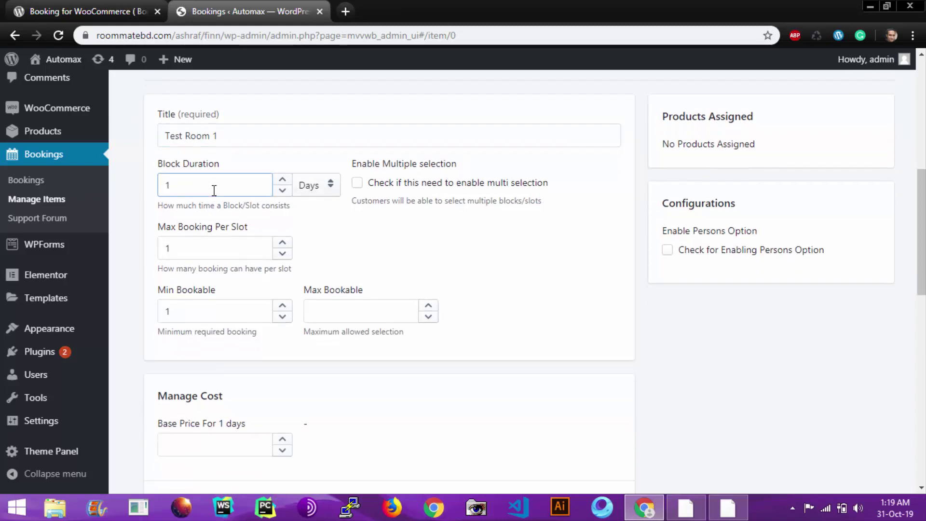
{"action": "left_click", "coordinate": [215, 257]}
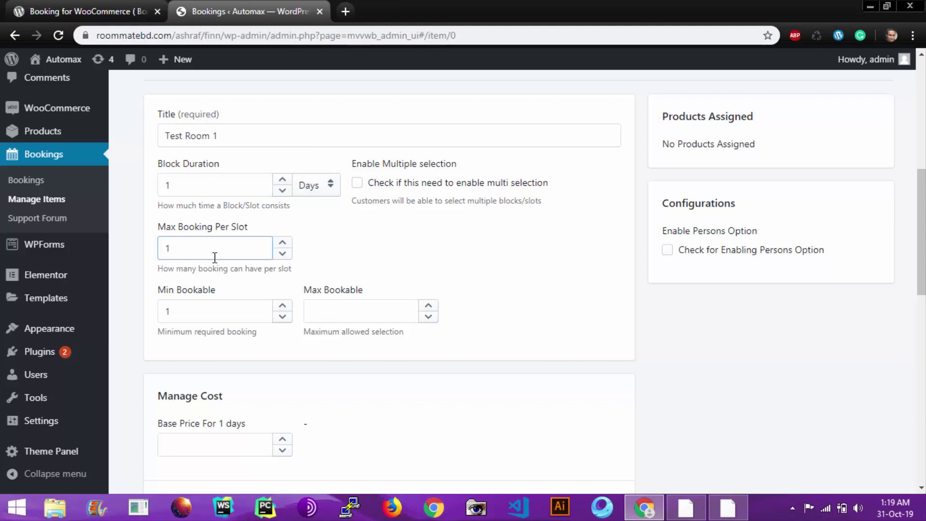
{"action": "left_click", "coordinate": [214, 307]}
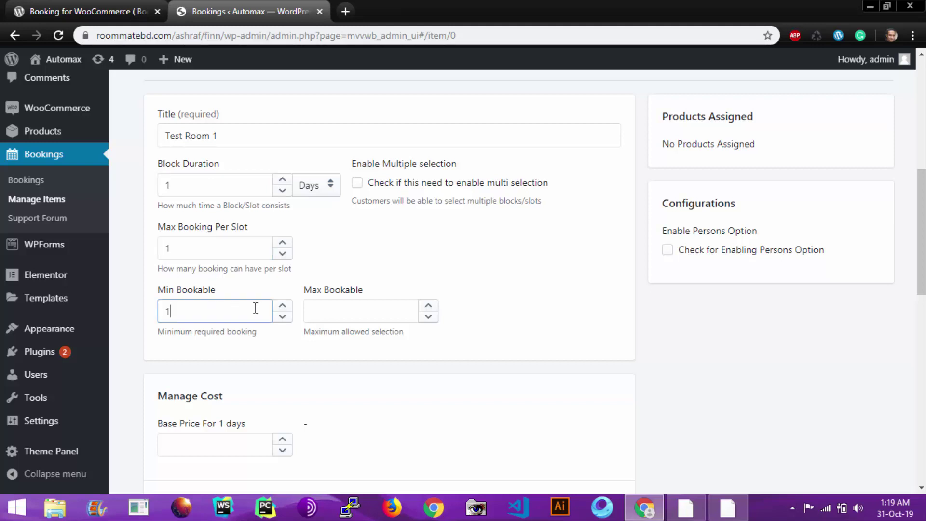
{"action": "left_click", "coordinate": [358, 308]}
{"action": "type", "text": "5"}
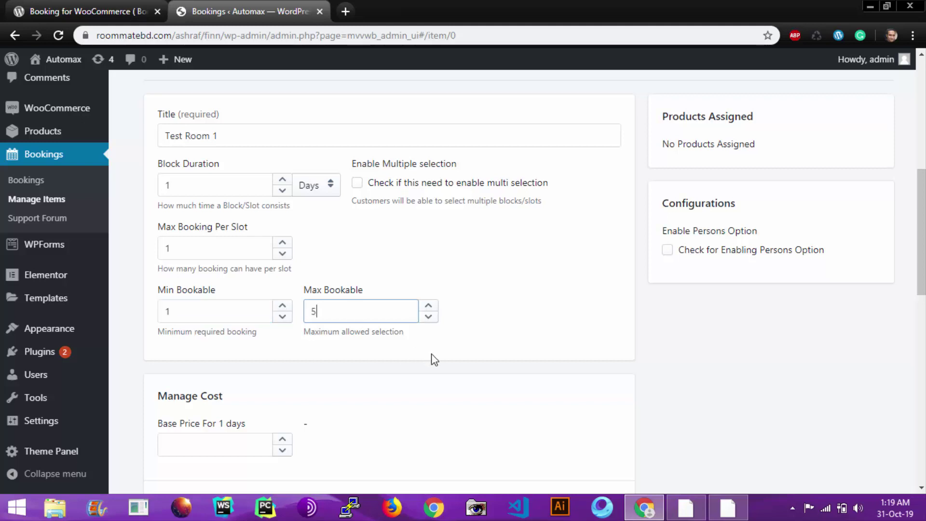
{"action": "scroll", "coordinate": [415, 328], "scroll_direction": "down", "scroll_amount": 2}
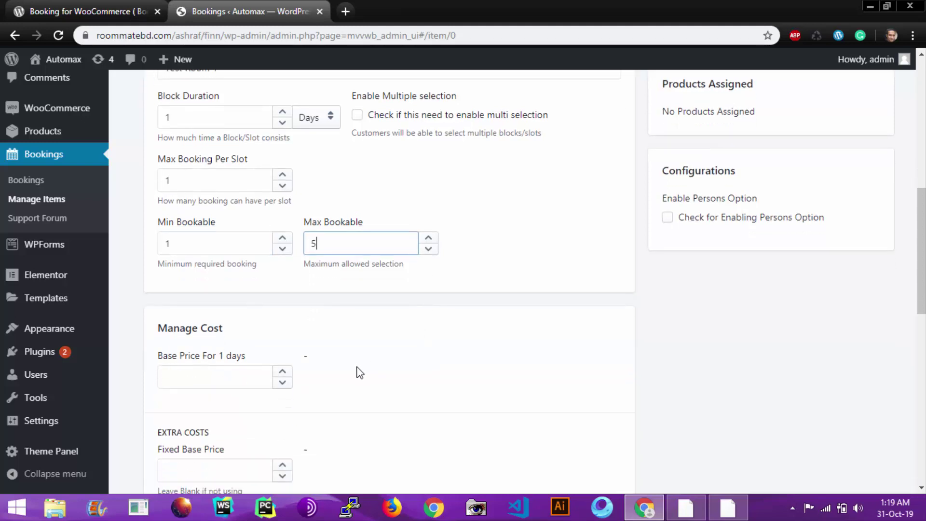
- Set the 1-day base price to 100 and the fixed base price to 50
{"action": "scroll", "coordinate": [351, 320], "scroll_direction": "down", "scroll_amount": 1}
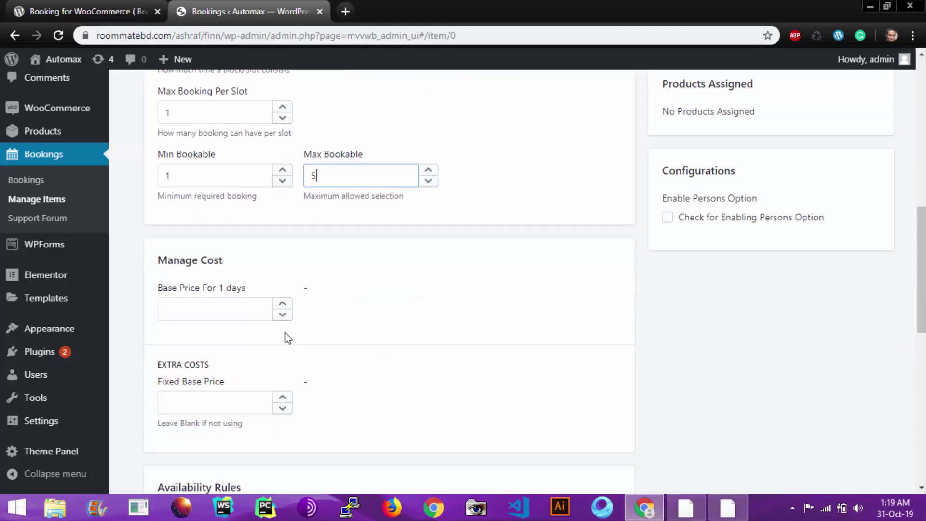
{"action": "left_click", "coordinate": [221, 312]}
{"action": "type", "text": "100"}
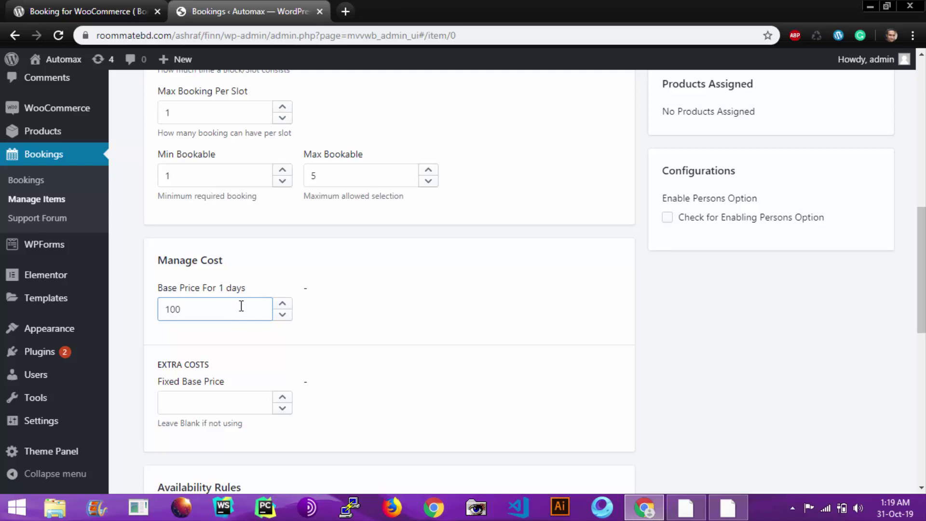
{"action": "scroll", "coordinate": [241, 305], "scroll_direction": "down", "scroll_amount": 2}
{"action": "left_click", "coordinate": [239, 275]}
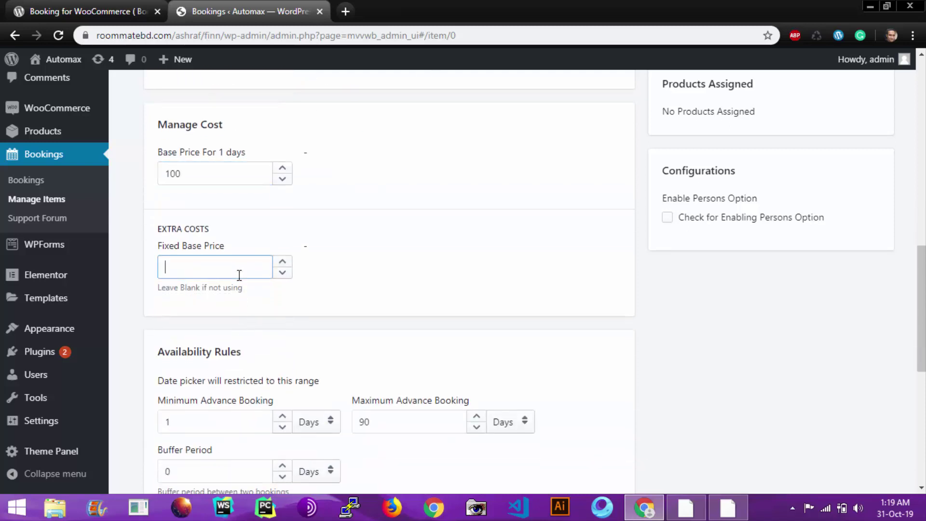
{"action": "type", "text": "50"}
- Enable the persons option with an extra cost per person of 100
{"action": "scroll", "coordinate": [482, 249], "scroll_direction": "up", "scroll_amount": 1}
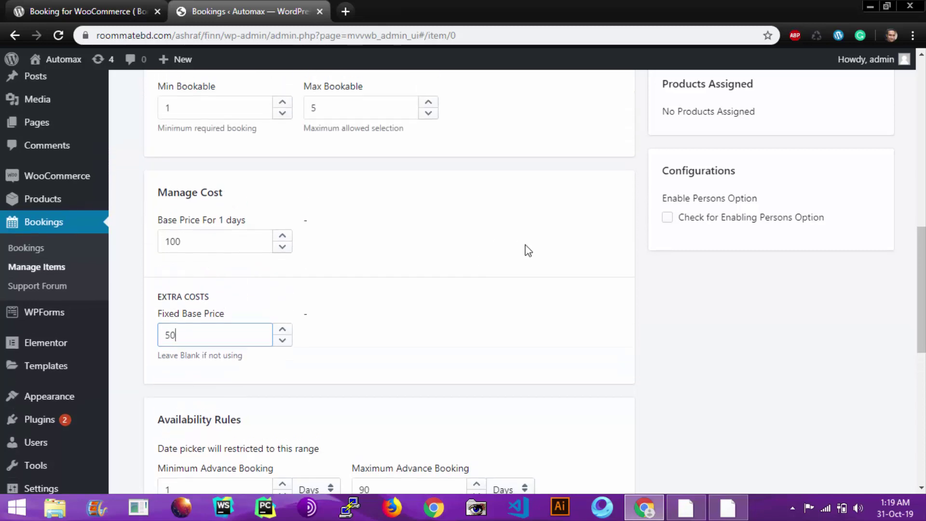
{"action": "left_click", "coordinate": [668, 219]}
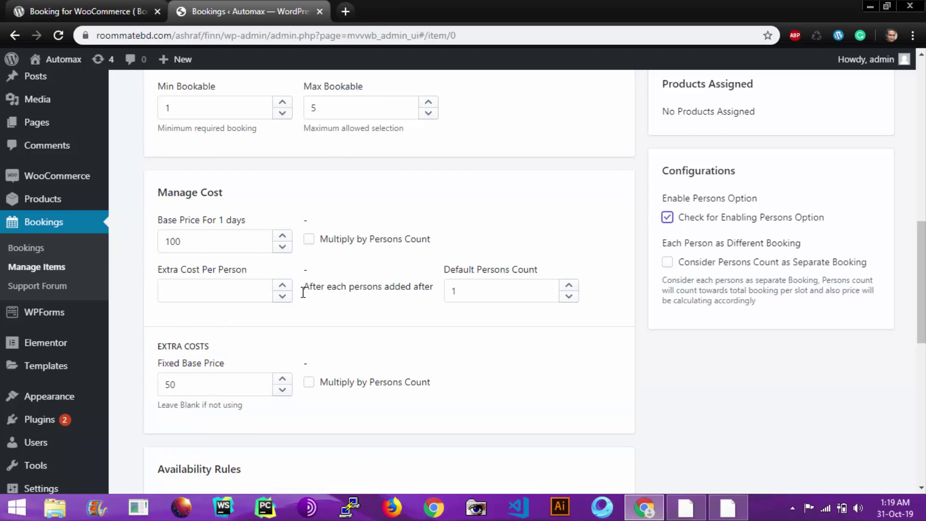
{"action": "left_click", "coordinate": [221, 290]}
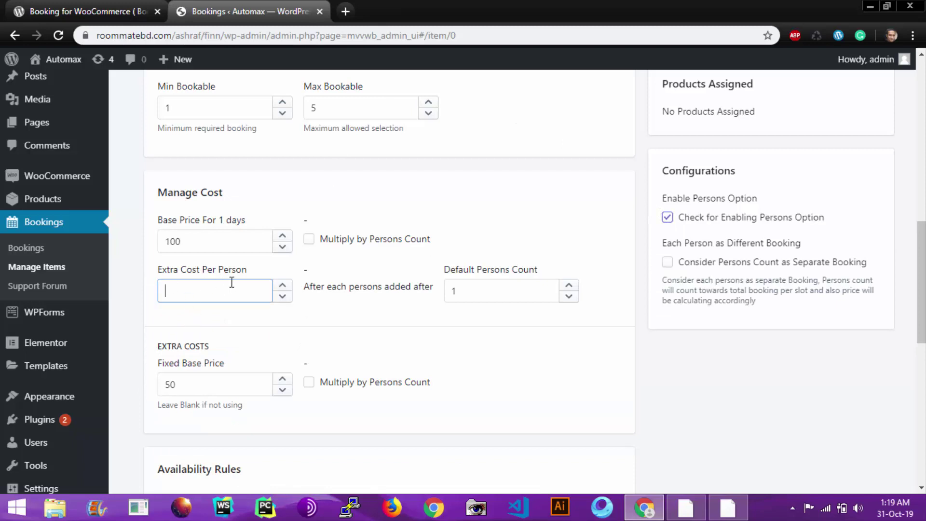
{"action": "type", "text": "1"}
{"action": "key", "text": "shift+Tab"}
{"action": "key", "text": "shift+Tab"}
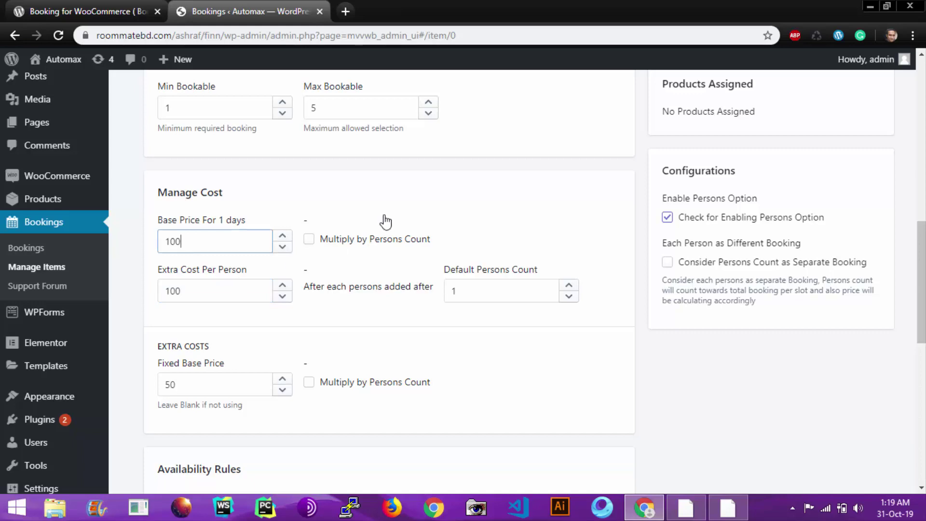
- Keep the default Duration, Start Date, End Date, Persons and Start Time labels and save as item 655
{"action": "scroll", "coordinate": [386, 222], "scroll_direction": "down", "scroll_amount": 8}
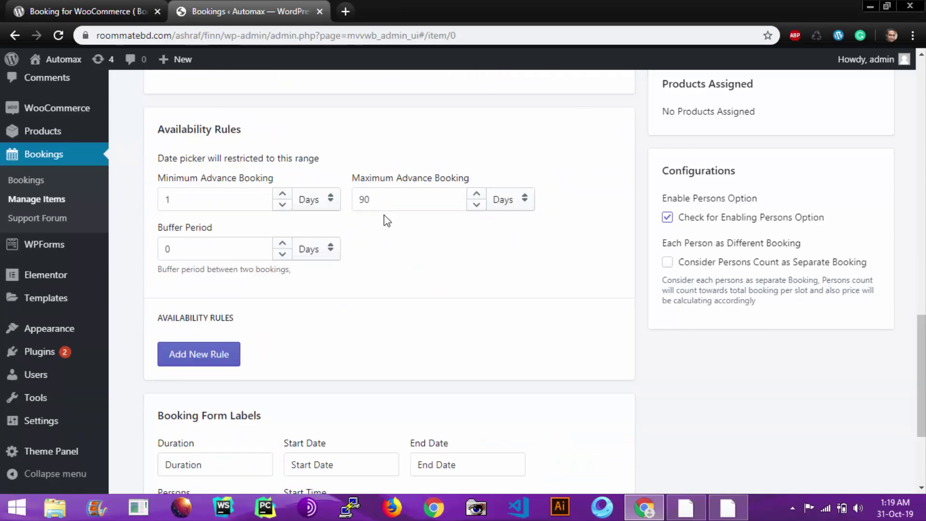
{"action": "scroll", "coordinate": [388, 225], "scroll_direction": "down", "scroll_amount": 2}
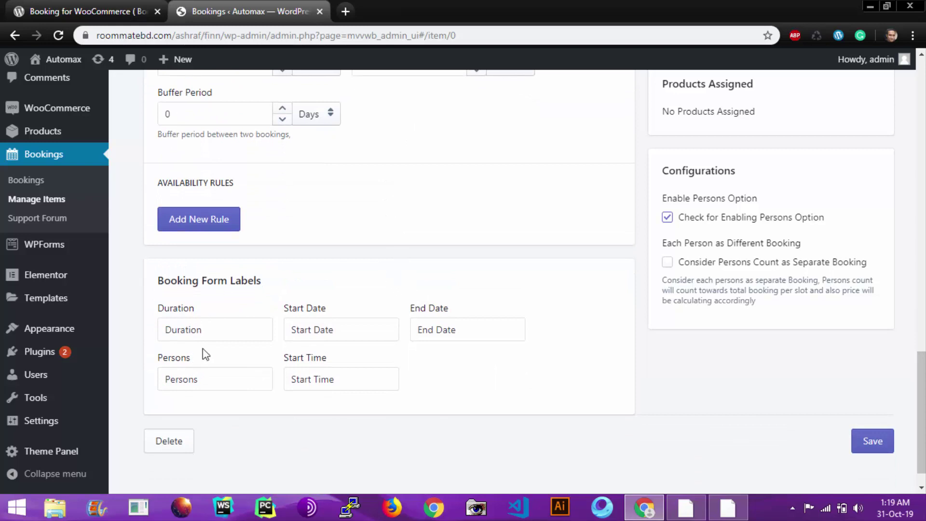
{"action": "left_click", "coordinate": [247, 326]}
{"action": "left_click", "coordinate": [365, 332]}
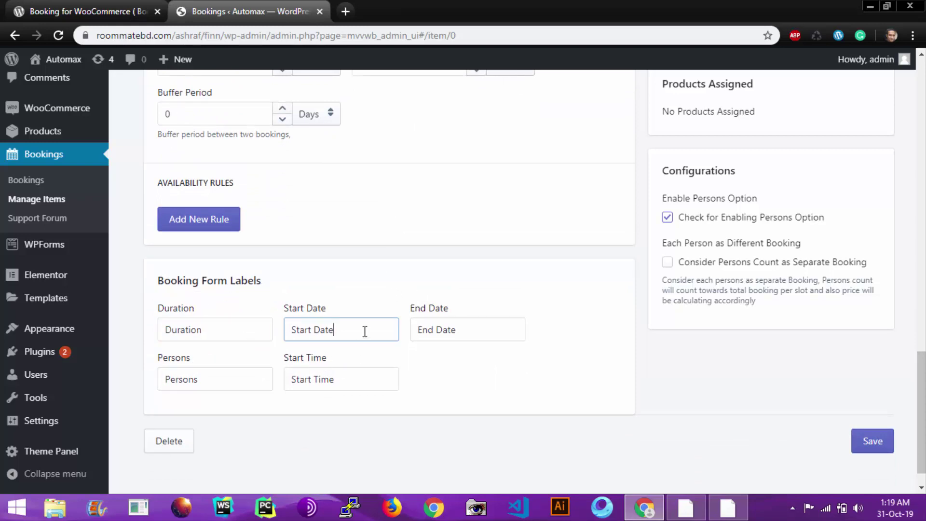
{"action": "left_click", "coordinate": [459, 331]}
{"action": "left_click", "coordinate": [203, 380]}
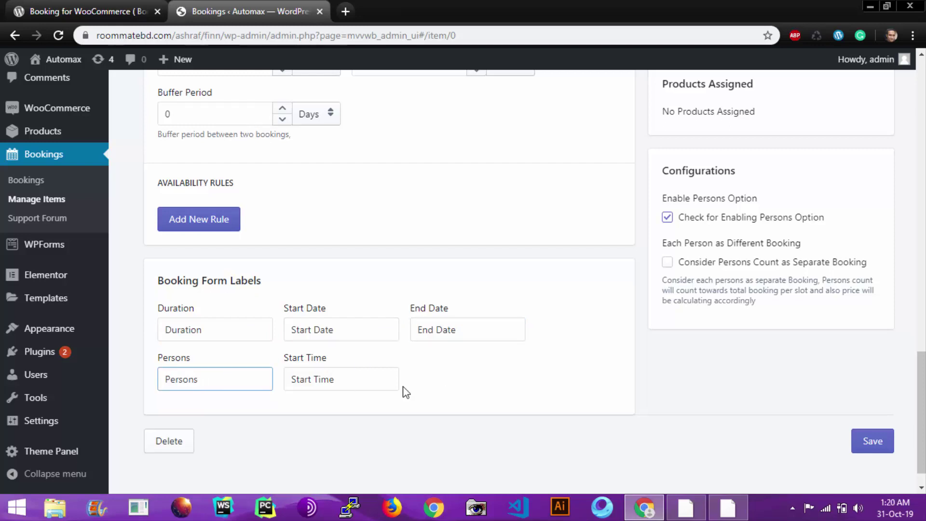
{"action": "left_click", "coordinate": [345, 381]}
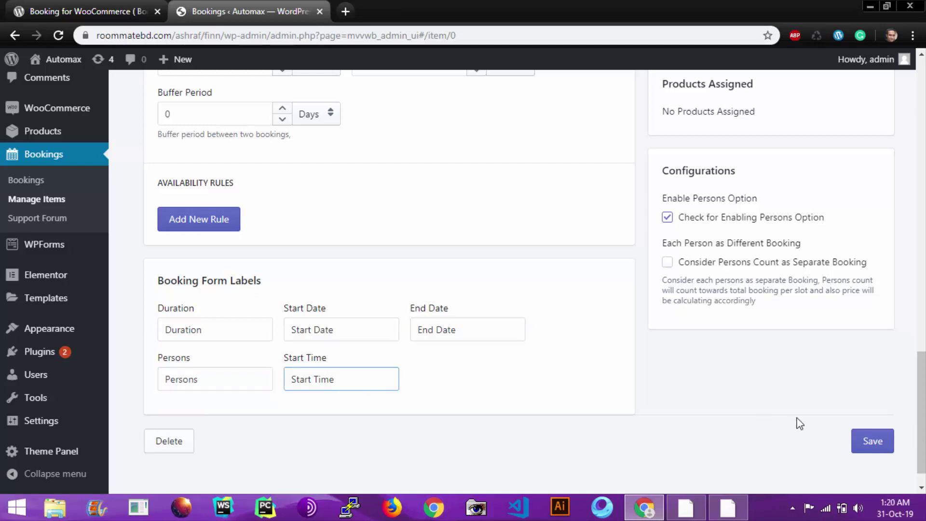
{"action": "left_click", "coordinate": [863, 447]}
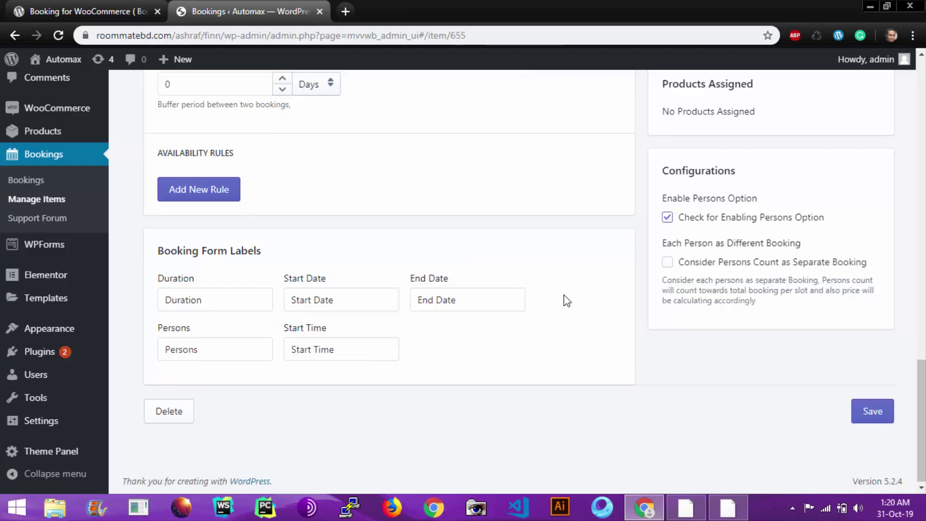
{"action": "scroll", "coordinate": [567, 301], "scroll_direction": "up", "scroll_amount": 7}
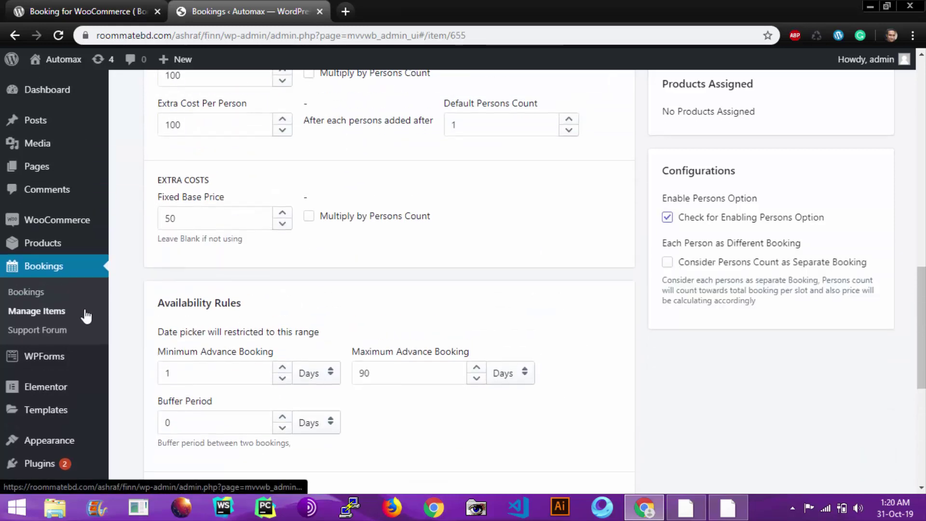
- Check that Test Room 1 is in the Items List with unit price 100 and fixed charge 50
{"action": "scroll", "coordinate": [292, 256], "scroll_direction": "up", "scroll_amount": 11}
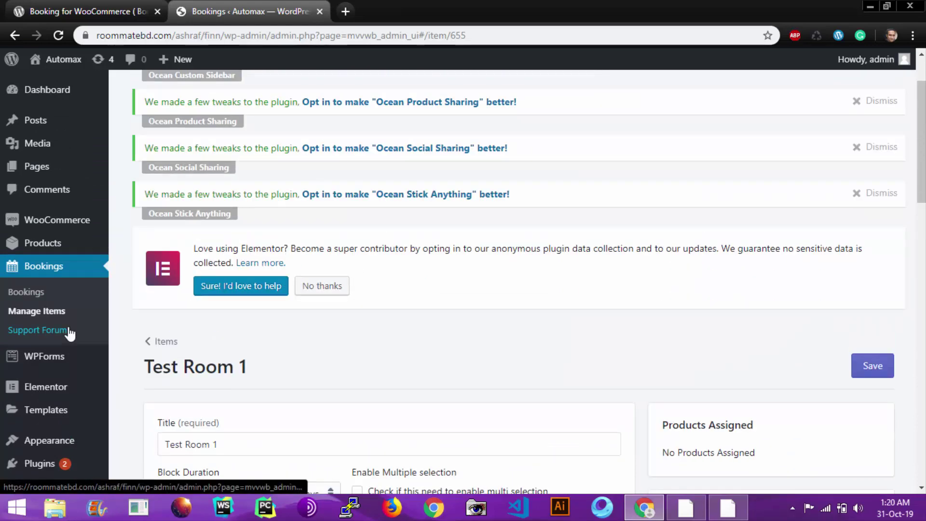
{"action": "left_click", "coordinate": [52, 310]}
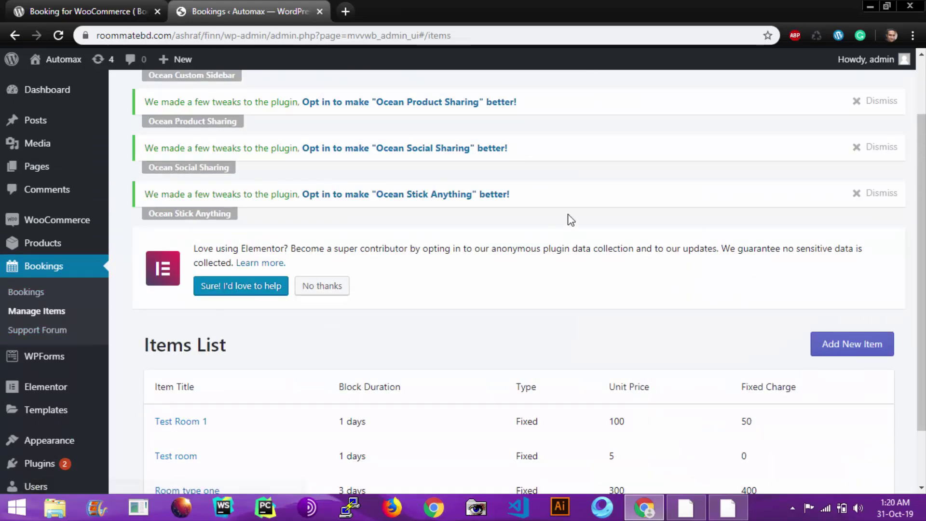
{"action": "scroll", "coordinate": [571, 220], "scroll_direction": "down", "scroll_amount": 2}
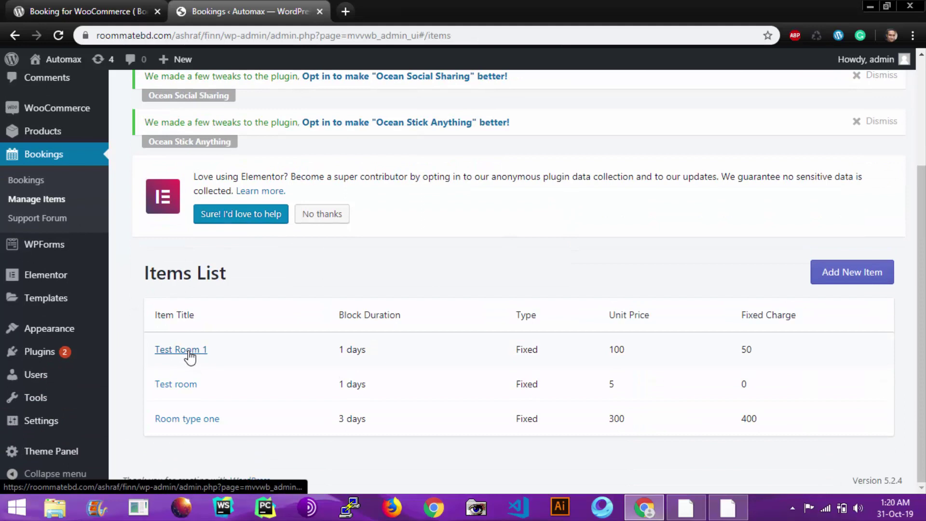
{"action": "mouse_move", "coordinate": [71, 298]}
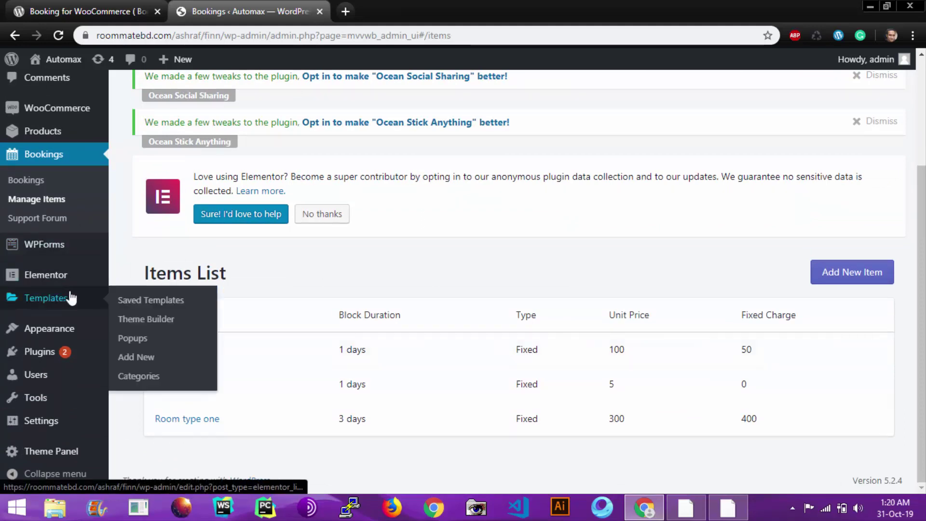
{"action": "scroll", "coordinate": [70, 297], "scroll_direction": "up", "scroll_amount": 2}
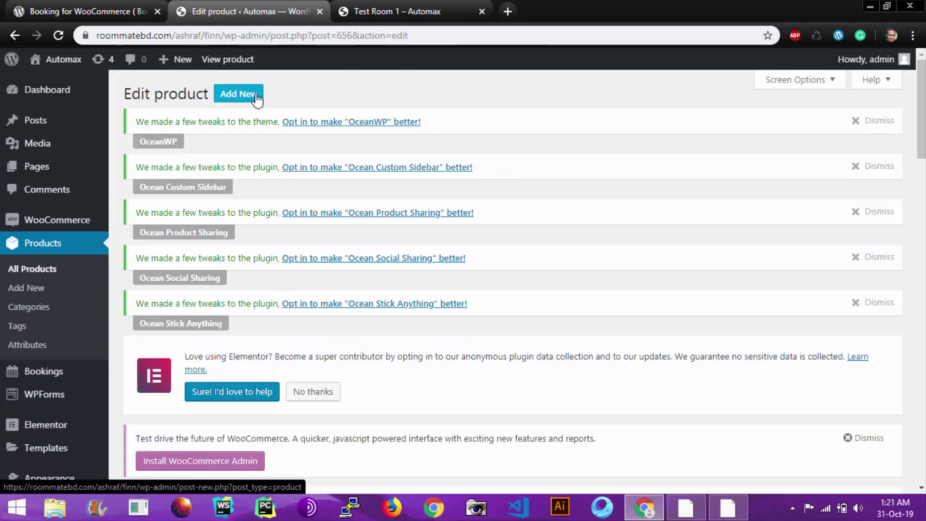
- Start a new WooCommerce product named 'Test Room1'
{"action": "left_click", "coordinate": [259, 99]}
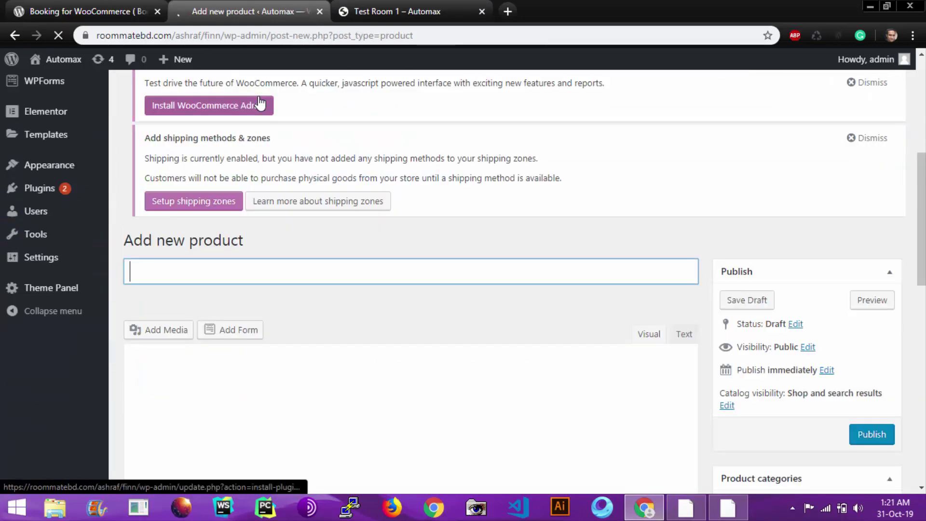
{"action": "scroll", "coordinate": [434, 289], "scroll_direction": "down", "scroll_amount": 3}
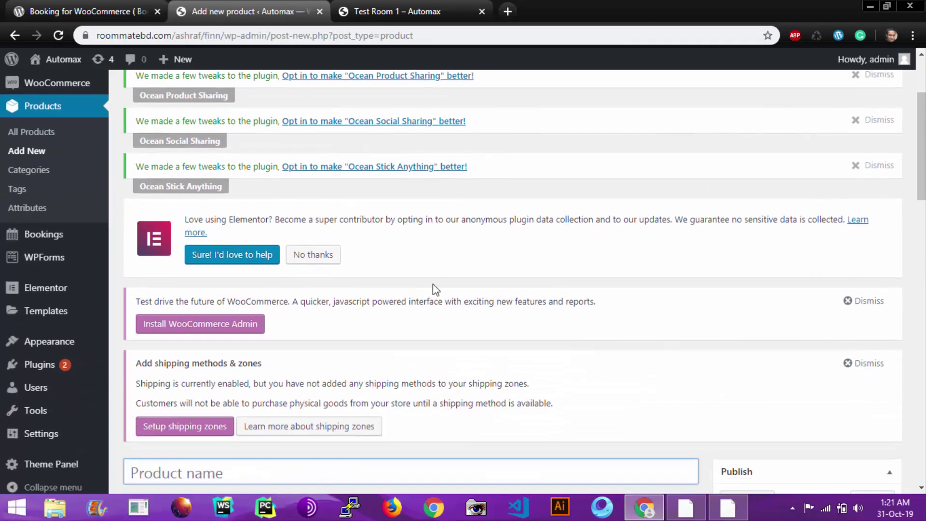
{"action": "scroll", "coordinate": [436, 289], "scroll_direction": "down", "scroll_amount": 4}
{"action": "type", "text": "Test"}
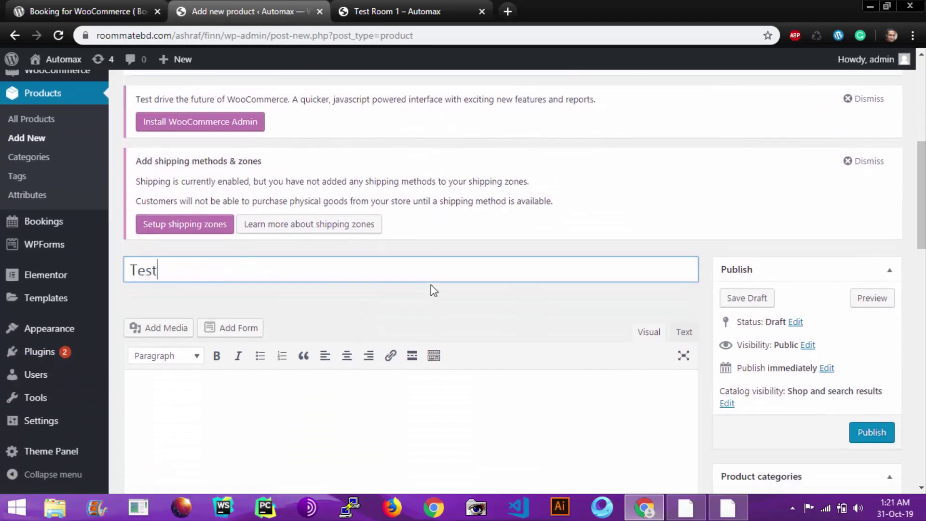
{"action": "type", "text": " Room1"}
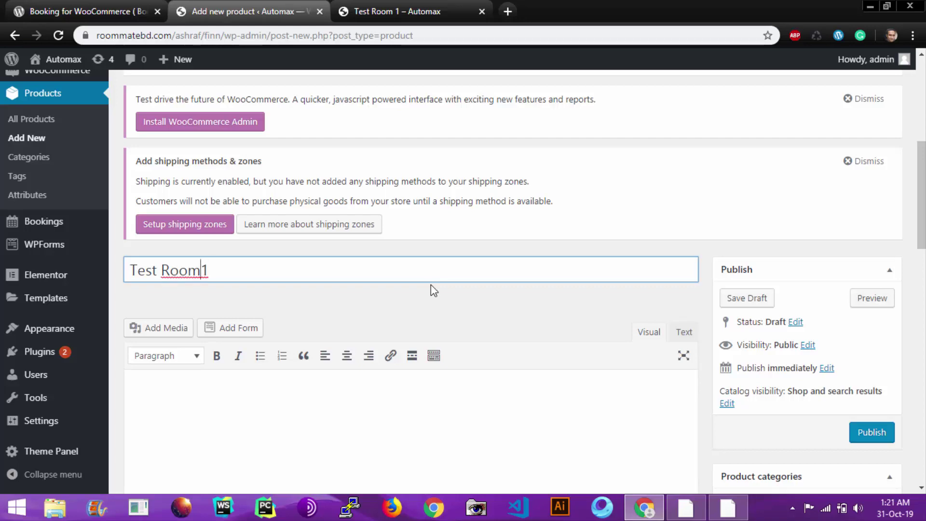
{"action": "scroll", "coordinate": [430, 290], "scroll_direction": "down", "scroll_amount": 5}
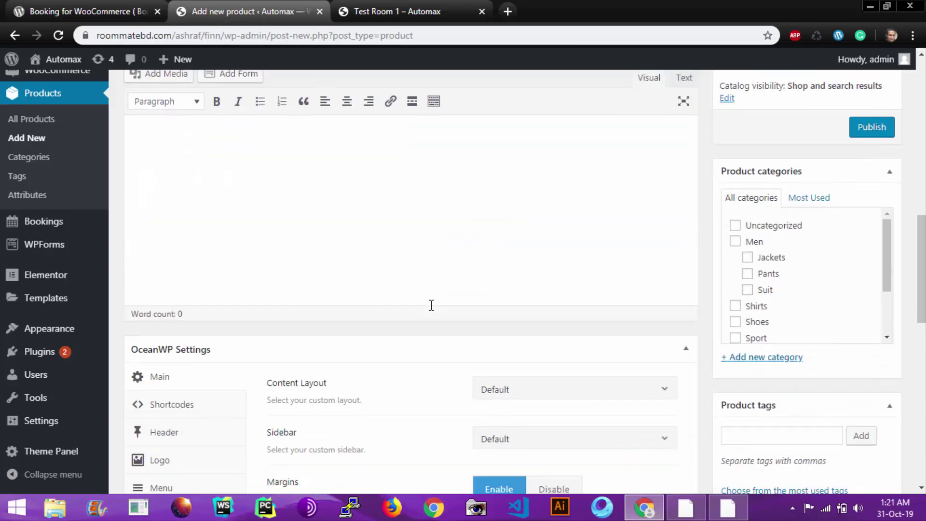
{"action": "scroll", "coordinate": [431, 305], "scroll_direction": "down", "scroll_amount": 6}
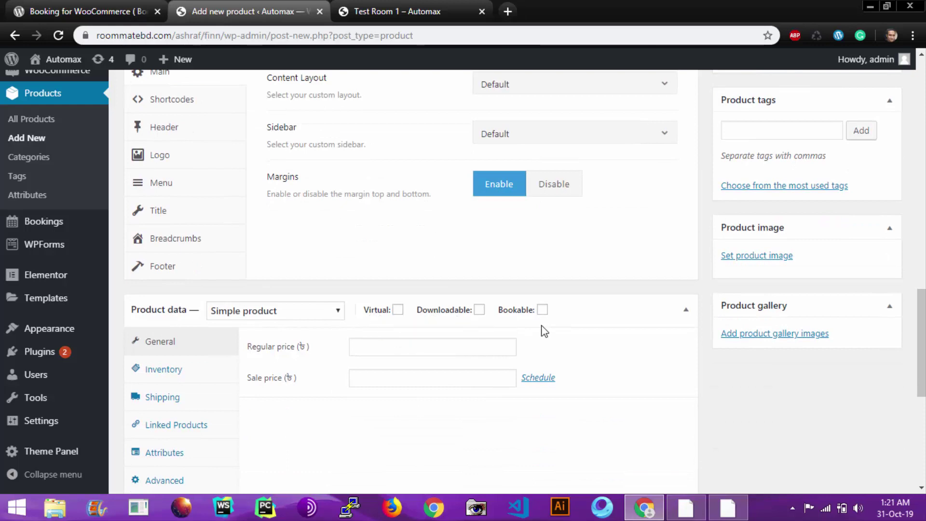
- Make the product bookable at regular price 100, linked to booking item Test Room 1
{"action": "left_click", "coordinate": [542, 309]}
{"action": "left_click", "coordinate": [418, 343]}
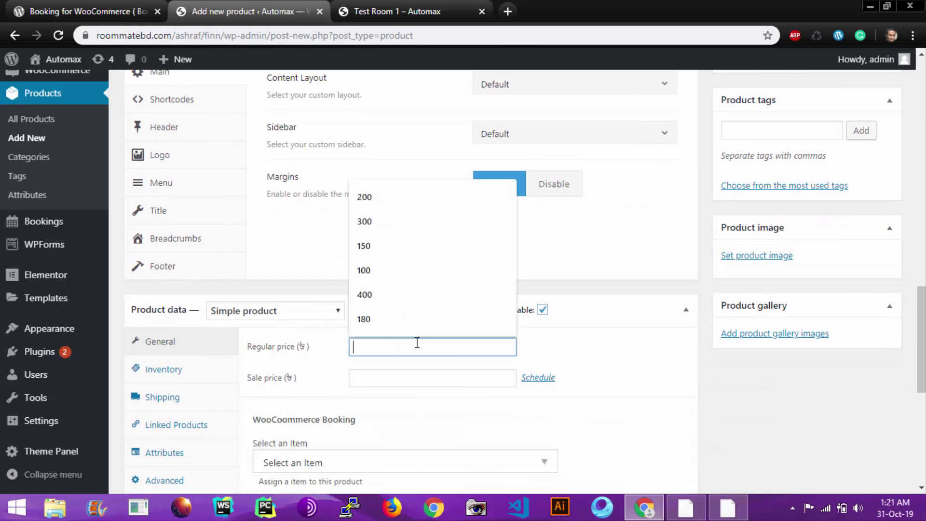
{"action": "type", "text": "100"}
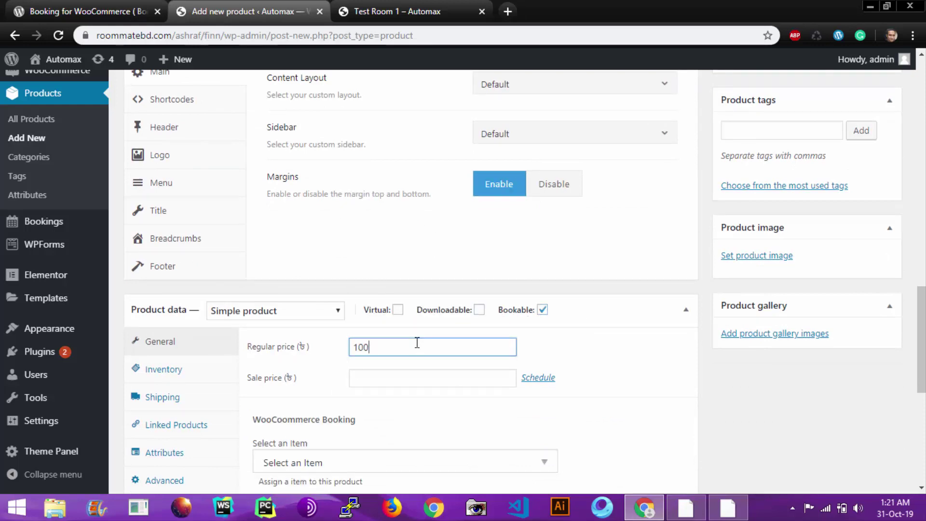
{"action": "scroll", "coordinate": [415, 347], "scroll_direction": "down", "scroll_amount": 2}
{"action": "left_click", "coordinate": [397, 322]}
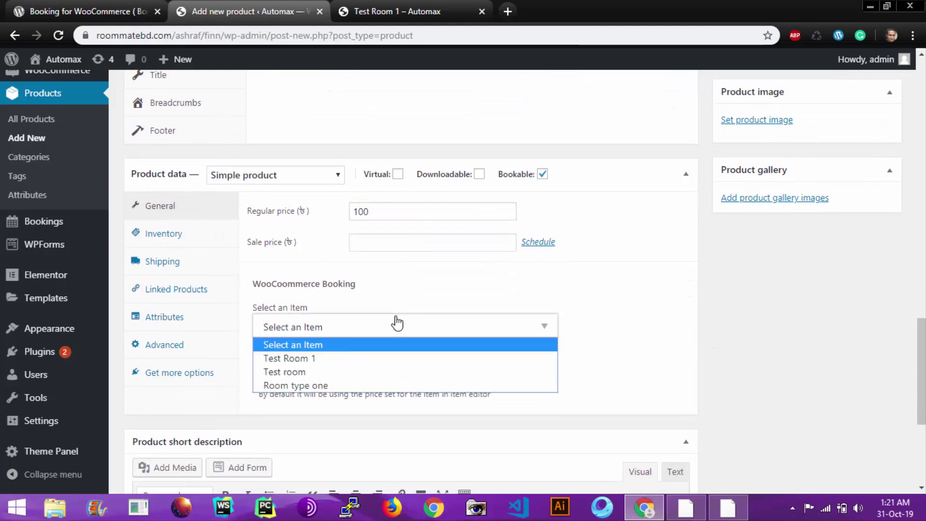
{"action": "left_click", "coordinate": [381, 357]}
- Set the bedroom photo as product image and publish the product
{"action": "scroll", "coordinate": [631, 324], "scroll_direction": "up", "scroll_amount": 1}
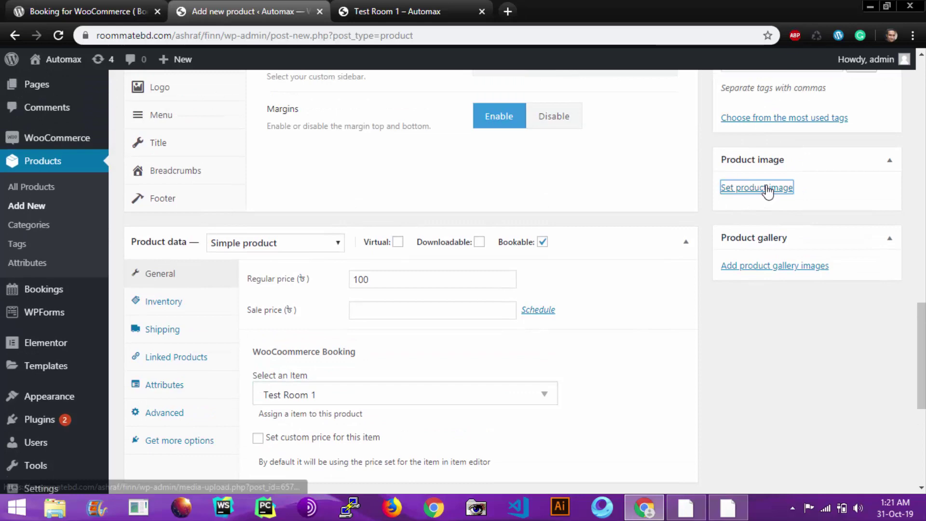
{"action": "left_click", "coordinate": [762, 189]}
{"action": "left_click", "coordinate": [97, 241]}
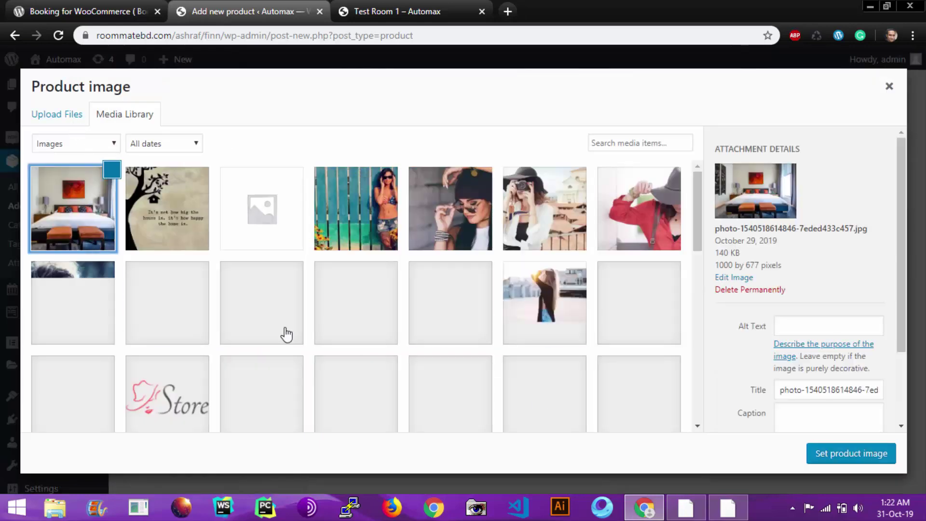
{"action": "left_click", "coordinate": [822, 451]}
{"action": "scroll", "coordinate": [647, 313], "scroll_direction": "up", "scroll_amount": 8}
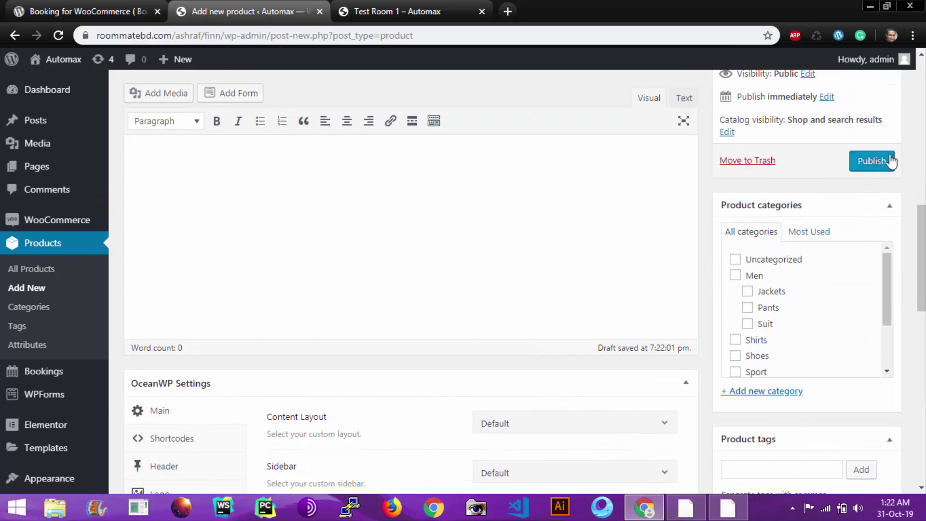
{"action": "left_click", "coordinate": [888, 161]}
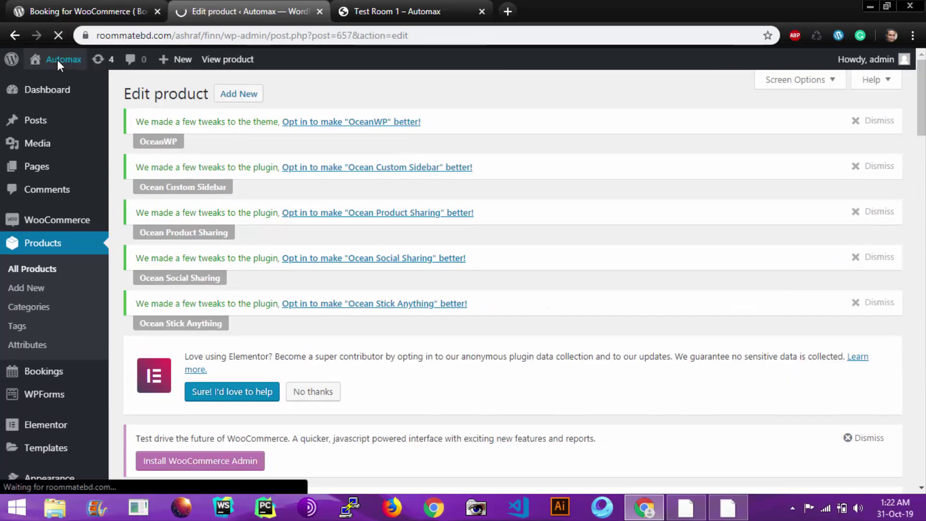
- Open the storefront in a new tab and close the old Test Room 1 tab
{"action": "mouse_move", "coordinate": [57, 60]}
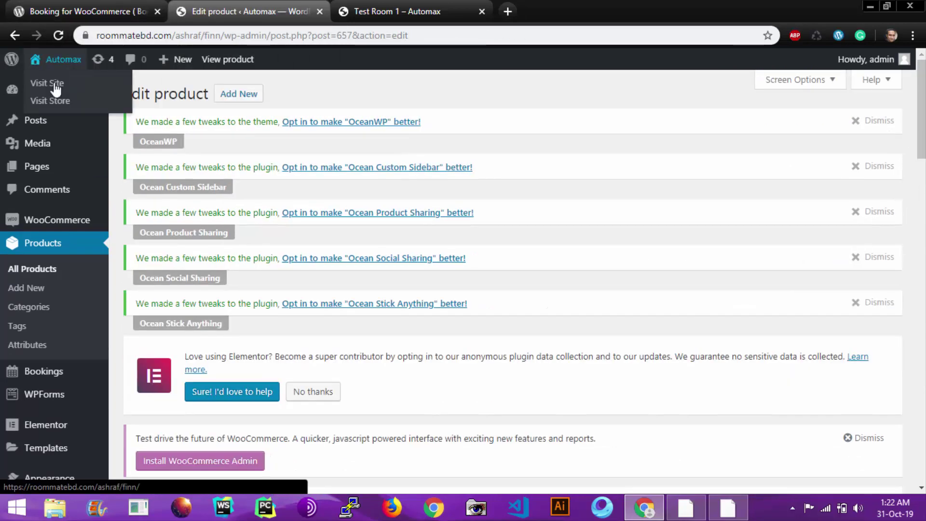
{"action": "right_click", "coordinate": [48, 83]}
{"action": "left_click", "coordinate": [89, 94]}
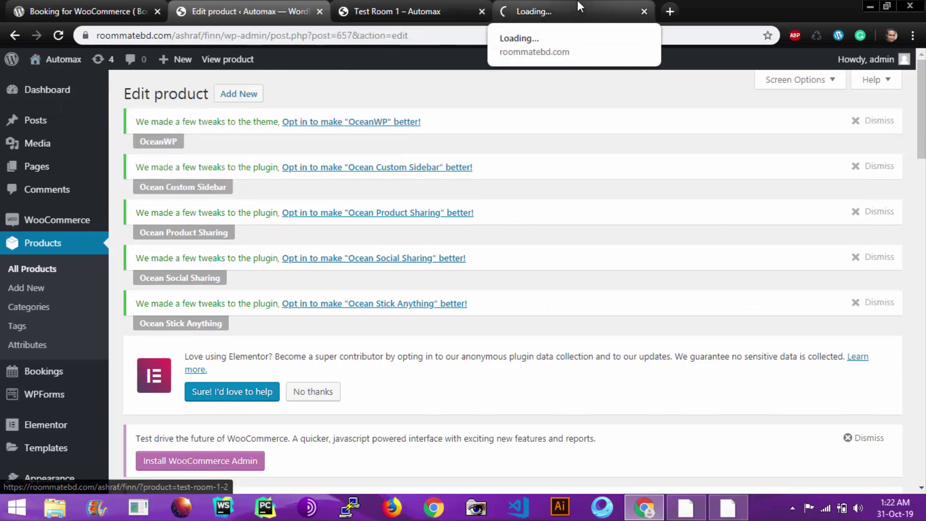
{"action": "left_click", "coordinate": [569, 11]}
{"action": "left_click", "coordinate": [482, 11]}
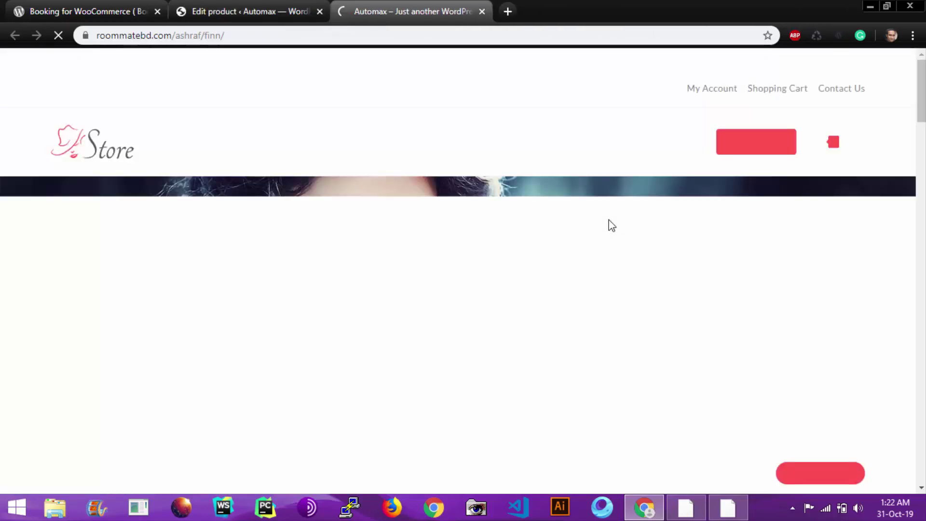
{"action": "scroll", "coordinate": [608, 232], "scroll_direction": "down", "scroll_amount": 15}
{"action": "scroll", "coordinate": [600, 242], "scroll_direction": "down", "scroll_amount": 7}
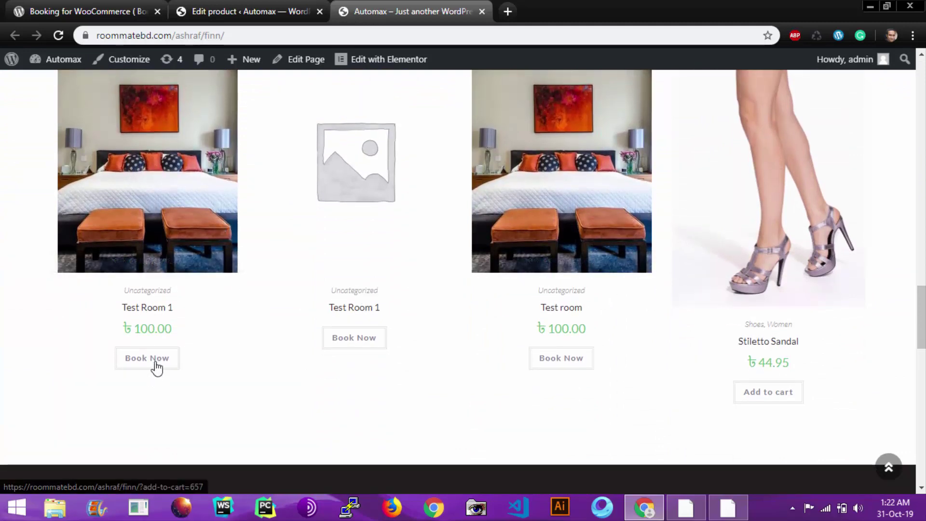
- Book Test Room 1 with start date November 1, 2019, giving a 150.00 total
{"action": "left_click", "coordinate": [147, 358]}
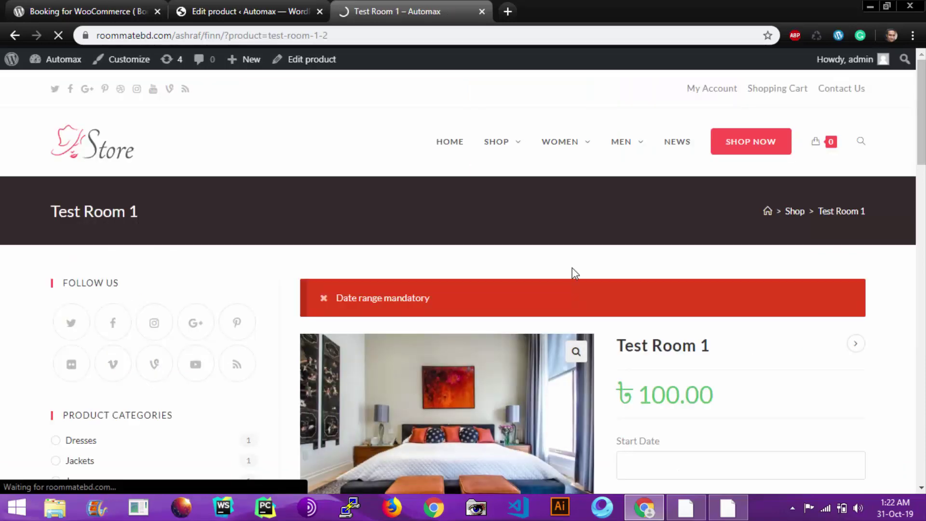
{"action": "scroll", "coordinate": [572, 271], "scroll_direction": "down", "scroll_amount": 3}
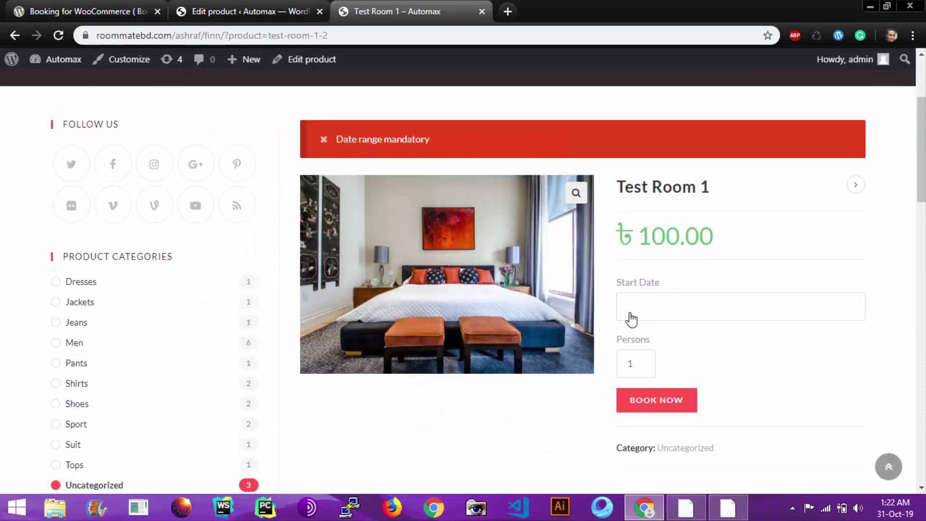
{"action": "left_click", "coordinate": [630, 318]}
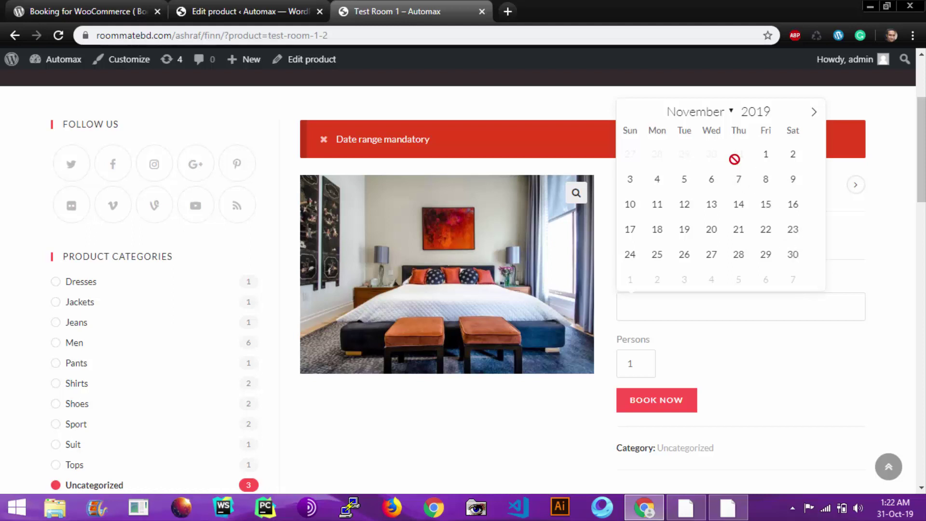
{"action": "left_click", "coordinate": [765, 154]}
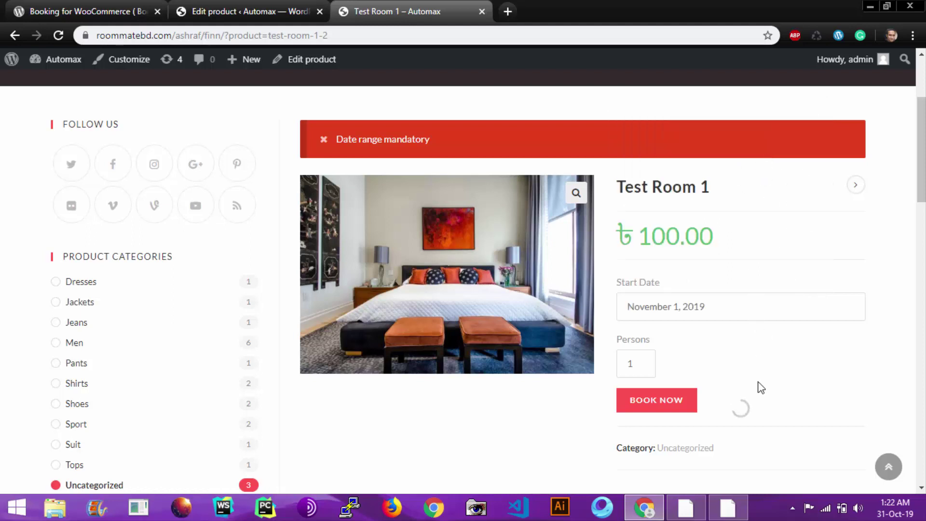
{"action": "scroll", "coordinate": [755, 378], "scroll_direction": "down", "scroll_amount": 1}
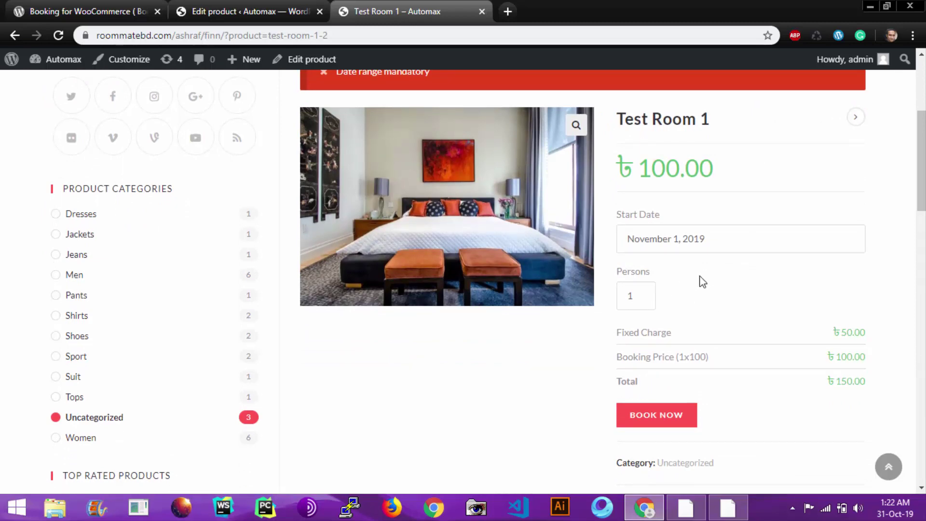
{"action": "scroll", "coordinate": [754, 314], "scroll_direction": "down", "scroll_amount": 1}
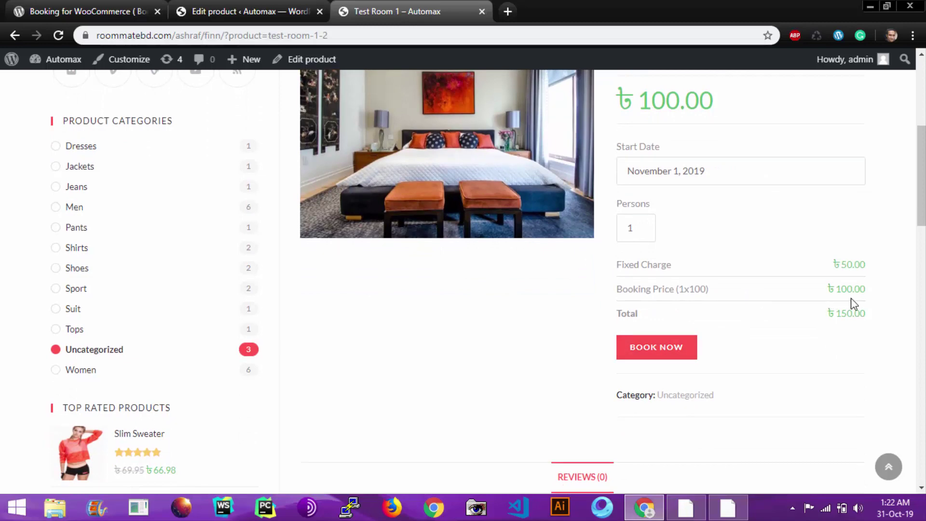
- Add the November 1–2 Test Room 1 booking to the cart and reach checkout totalling 150.00
{"action": "left_click", "coordinate": [685, 355]}
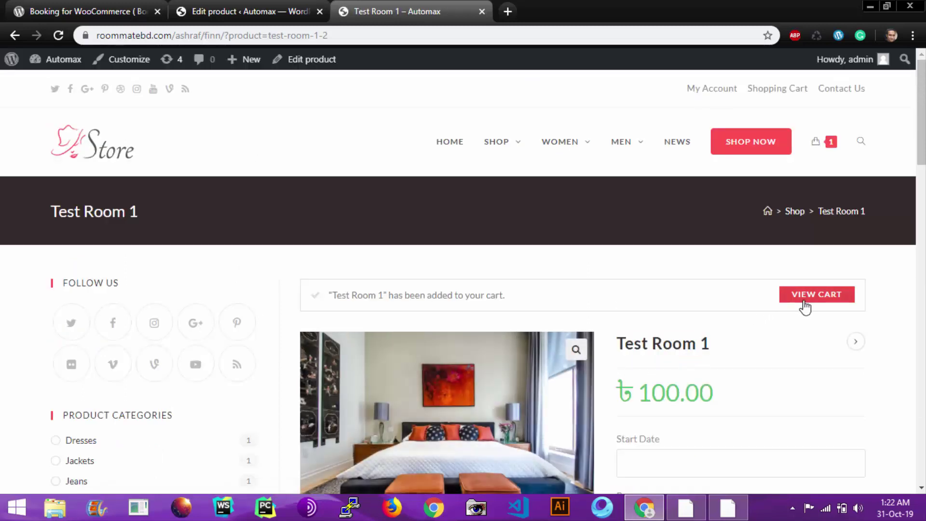
{"action": "left_click", "coordinate": [806, 304]}
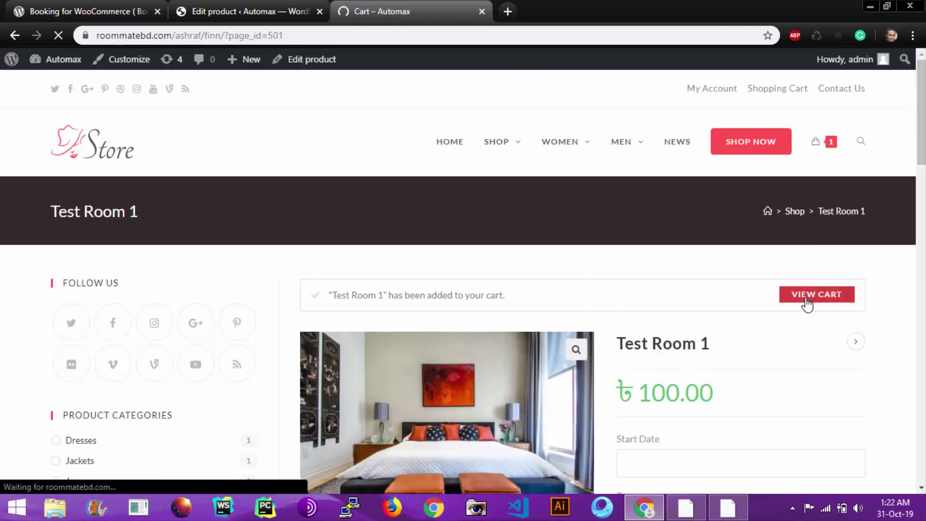
{"action": "scroll", "coordinate": [568, 190], "scroll_direction": "down", "scroll_amount": 3}
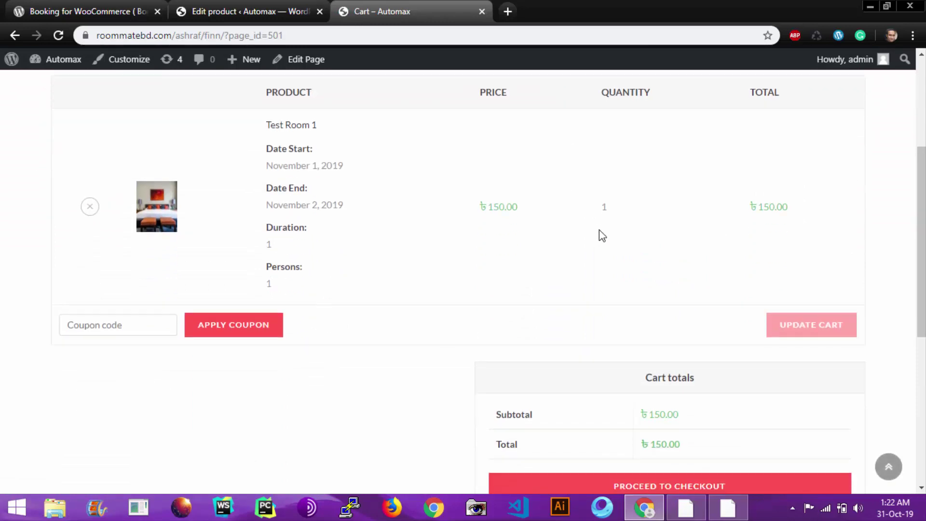
{"action": "scroll", "coordinate": [596, 191], "scroll_direction": "down", "scroll_amount": 1}
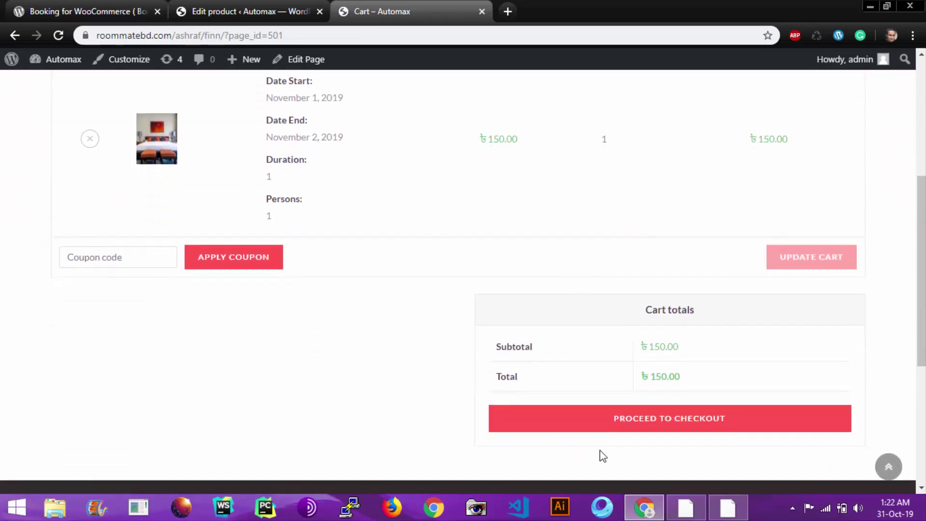
{"action": "left_click", "coordinate": [624, 423]}
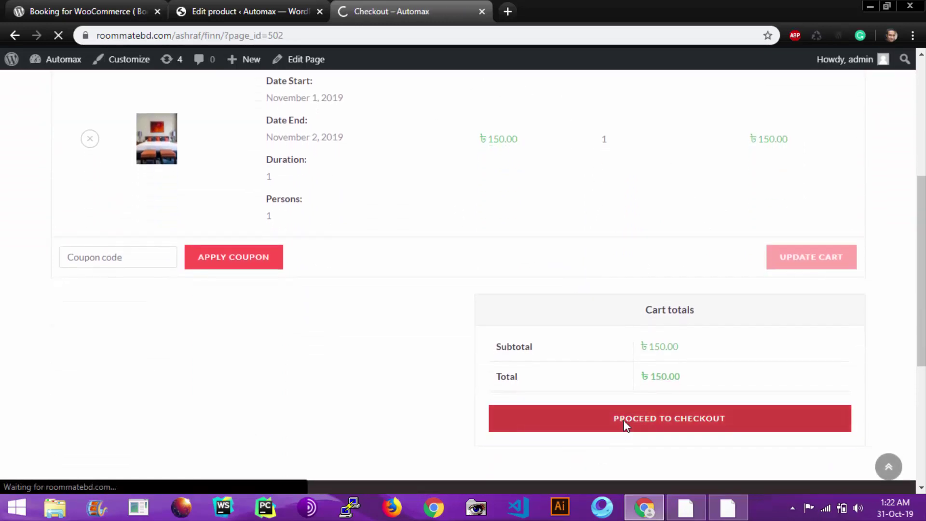
{"action": "scroll", "coordinate": [625, 428], "scroll_direction": "down", "scroll_amount": 3}
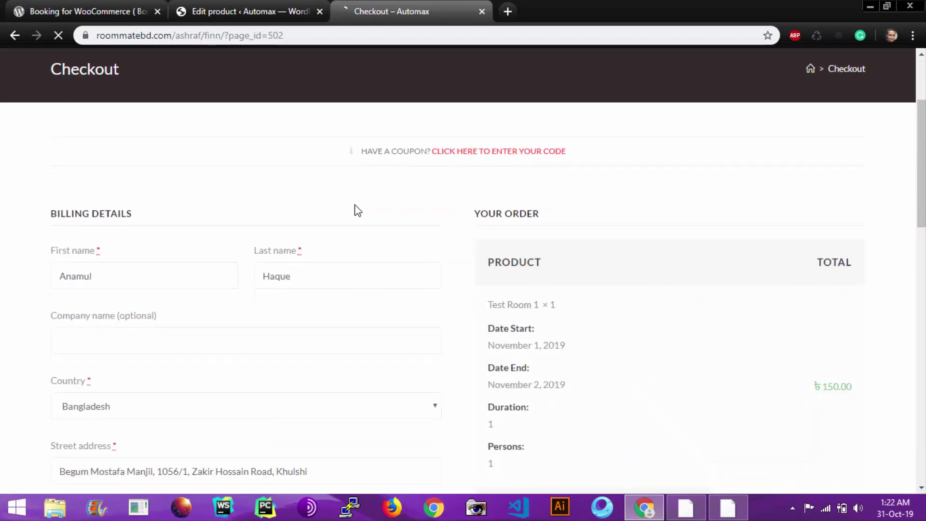
{"action": "scroll", "coordinate": [383, 331], "scroll_direction": "down", "scroll_amount": 3}
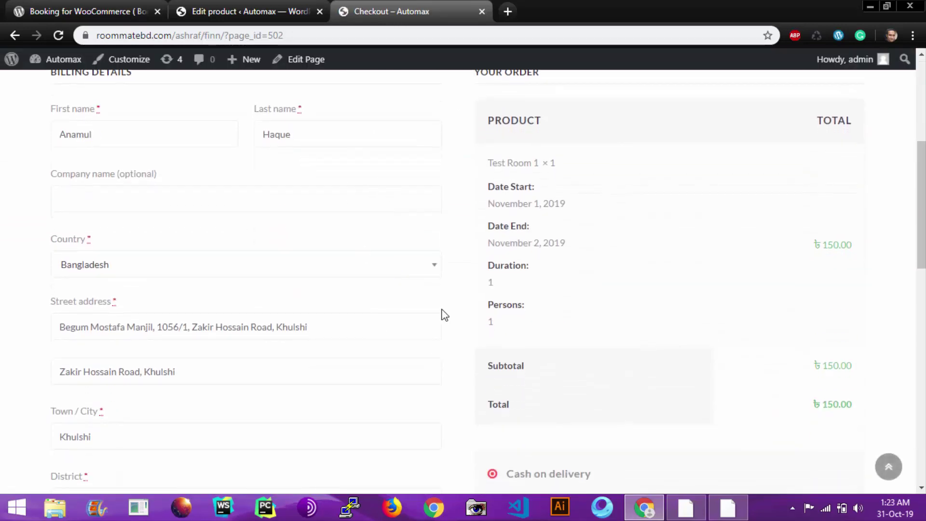
{"action": "scroll", "coordinate": [445, 314], "scroll_direction": "down", "scroll_amount": 5}
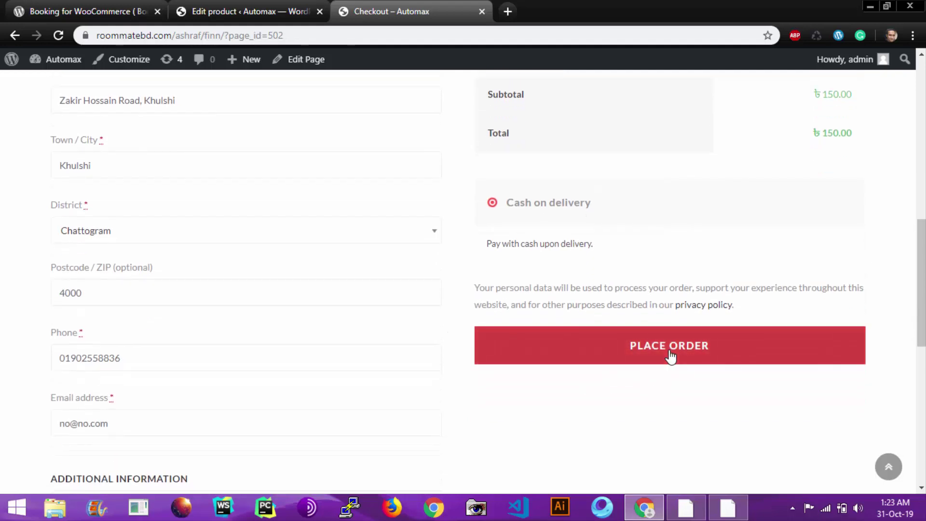
- Place the order and review the 150.00 cash-on-delivery Order received confirmation
{"action": "left_click", "coordinate": [671, 357]}
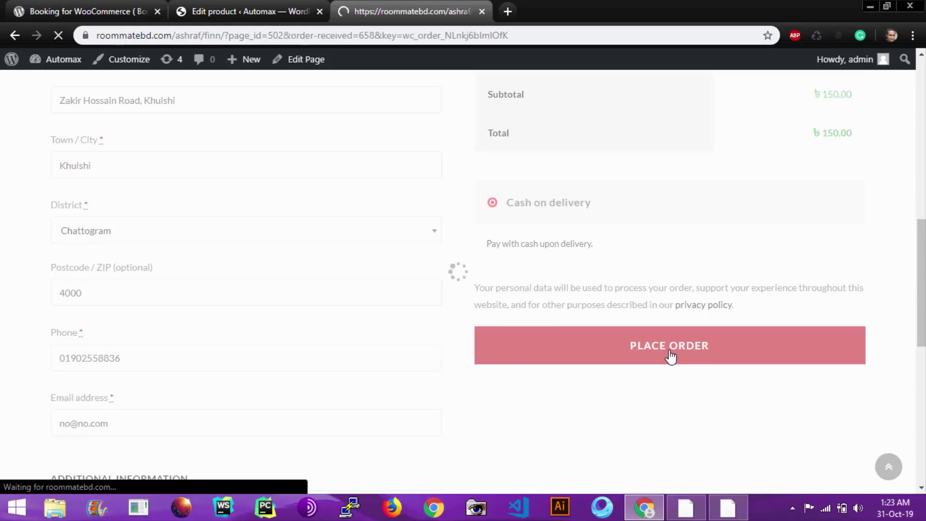
{"action": "scroll", "coordinate": [665, 356], "scroll_direction": "down", "scroll_amount": 1}
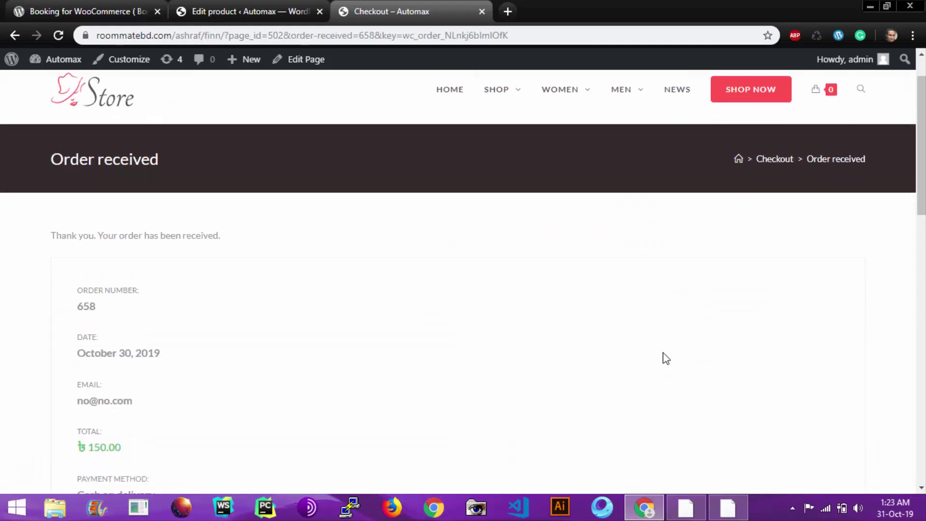
{"action": "scroll", "coordinate": [345, 202], "scroll_direction": "down", "scroll_amount": 1}
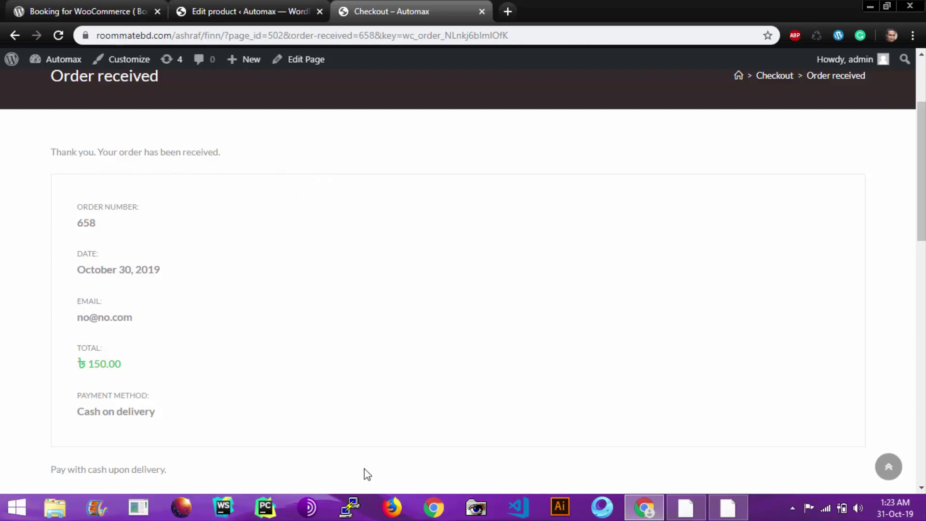
{"action": "scroll", "coordinate": [319, 289], "scroll_direction": "down", "scroll_amount": 1}
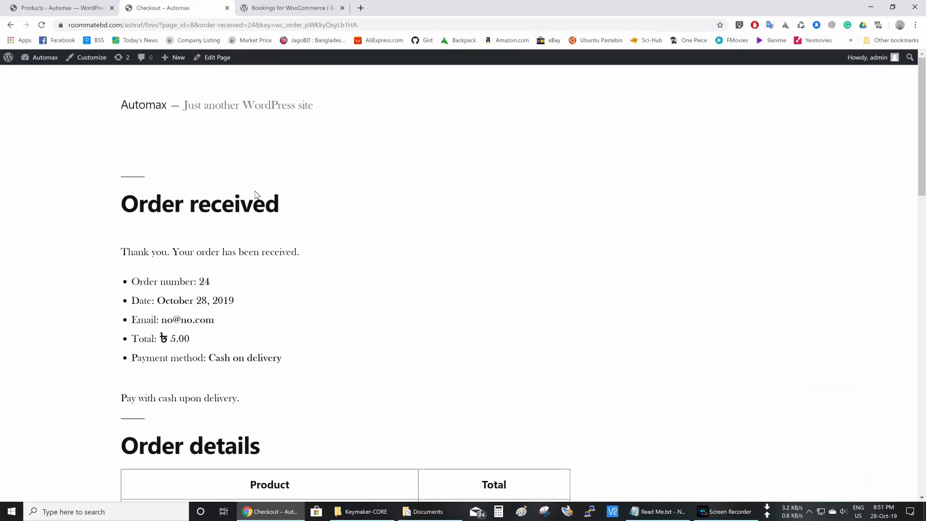
- Open Booking #25 from the Bookings list: Test room, order #24, one person, UnPaid
{"action": "left_click", "coordinate": [58, 8]}
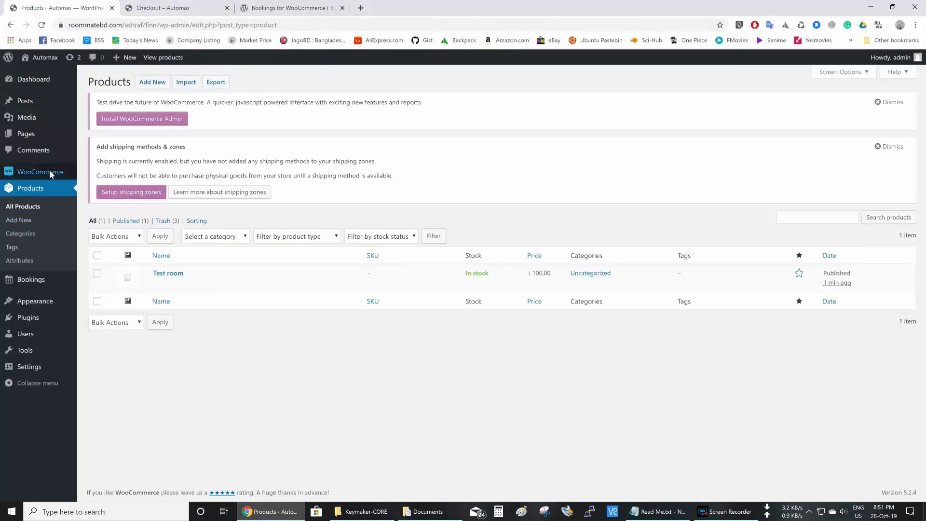
{"action": "mouse_move", "coordinate": [56, 282]}
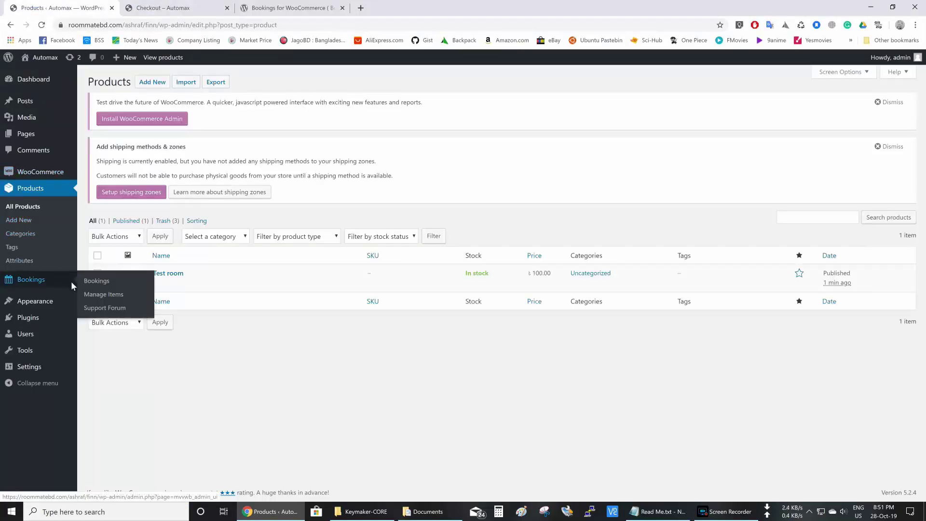
{"action": "left_click", "coordinate": [119, 283]}
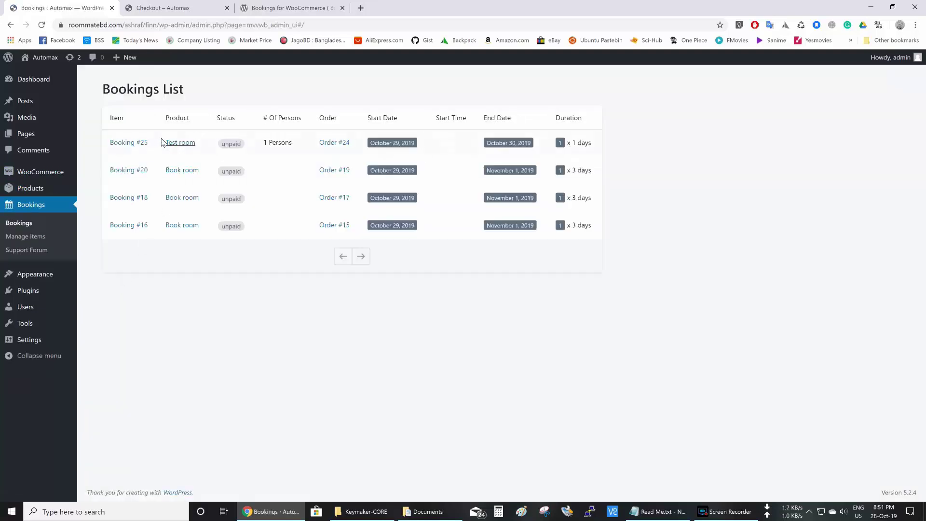
{"action": "left_click", "coordinate": [142, 144]}
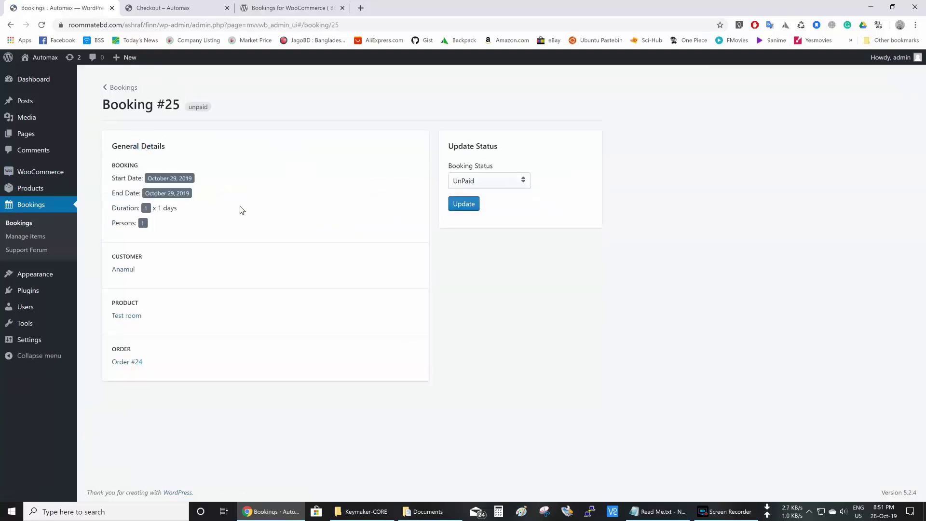